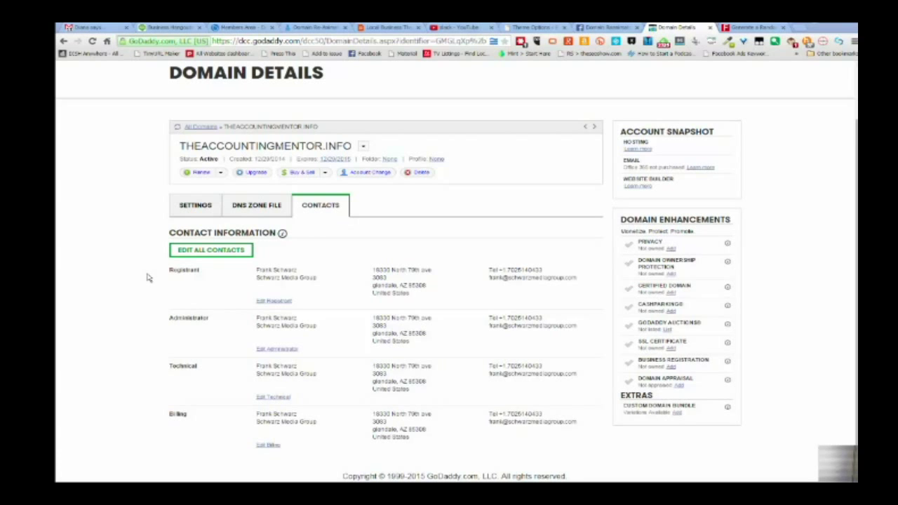
Open the Edit All Contacts form for THEACCOUNTINGMENTOR.INFO
click(224, 254)
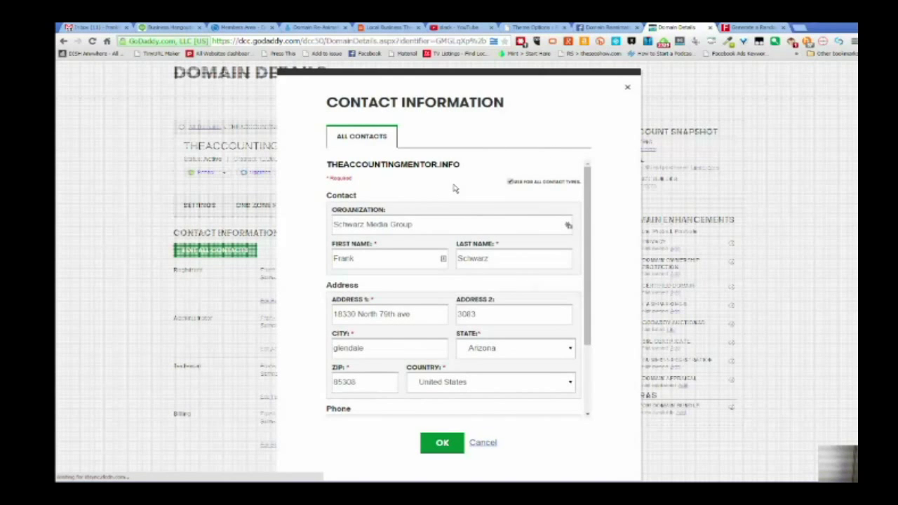
Empty the Organization field and bring up the Fake Name Generator identity page
scroll(454, 188, down, 1)
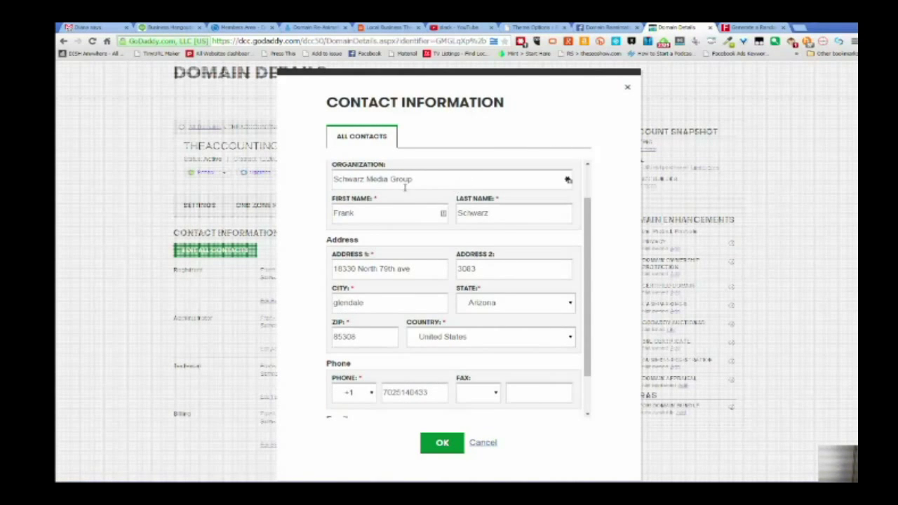
drag(418, 182, 336, 191)
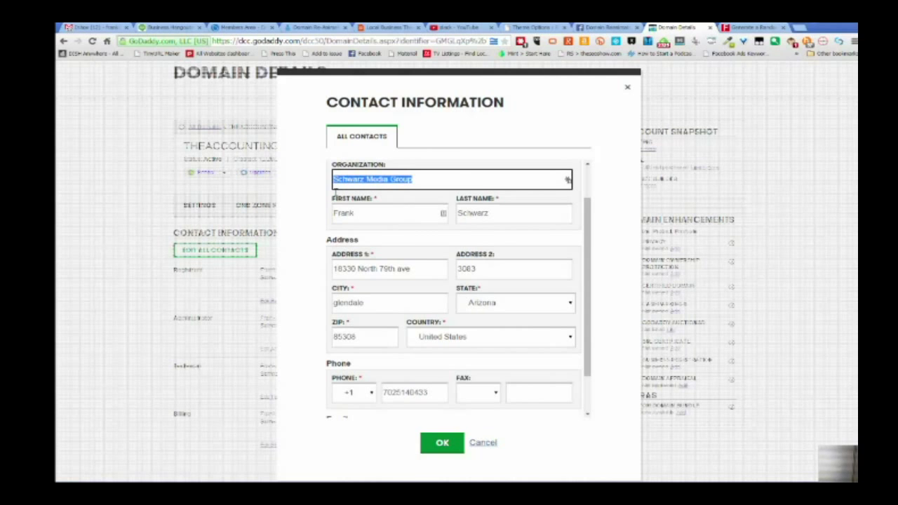
key(BackSpace)
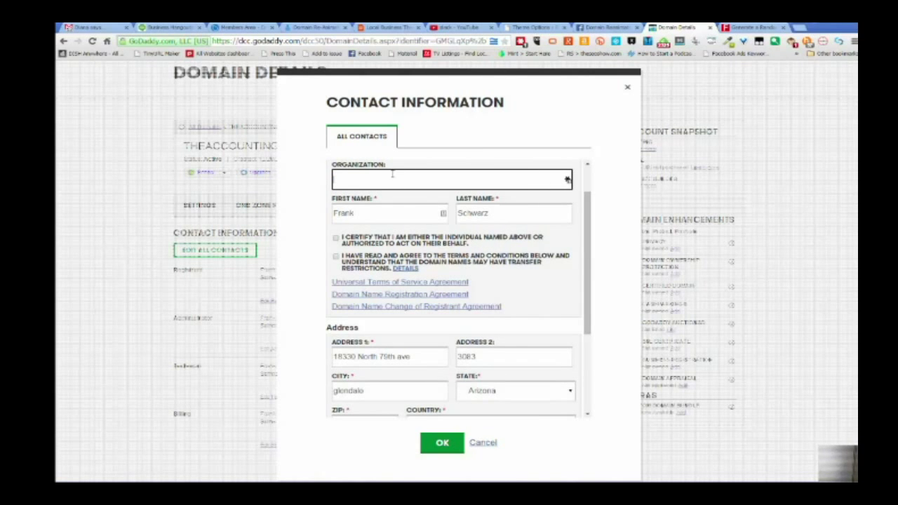
click(754, 27)
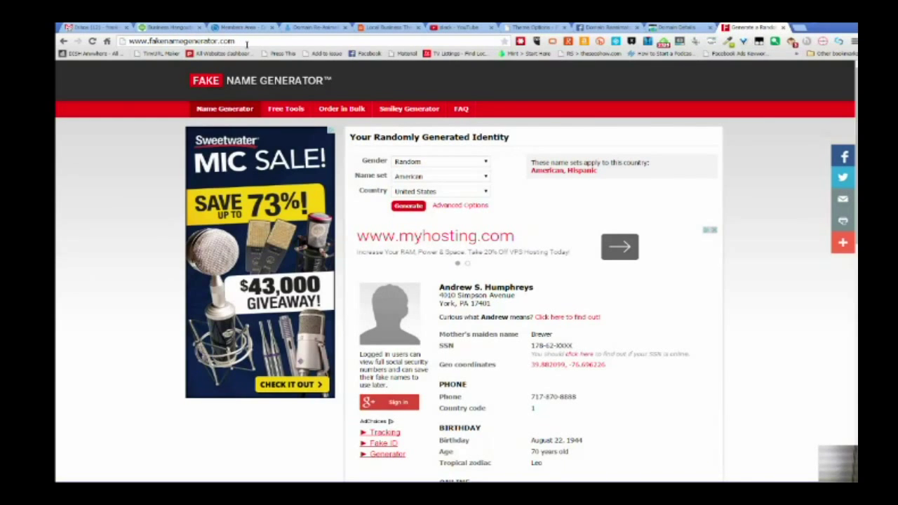
Open the identity's disposable email inbox in a new tab, then return to the identity page
scroll(660, 291, down, 1)
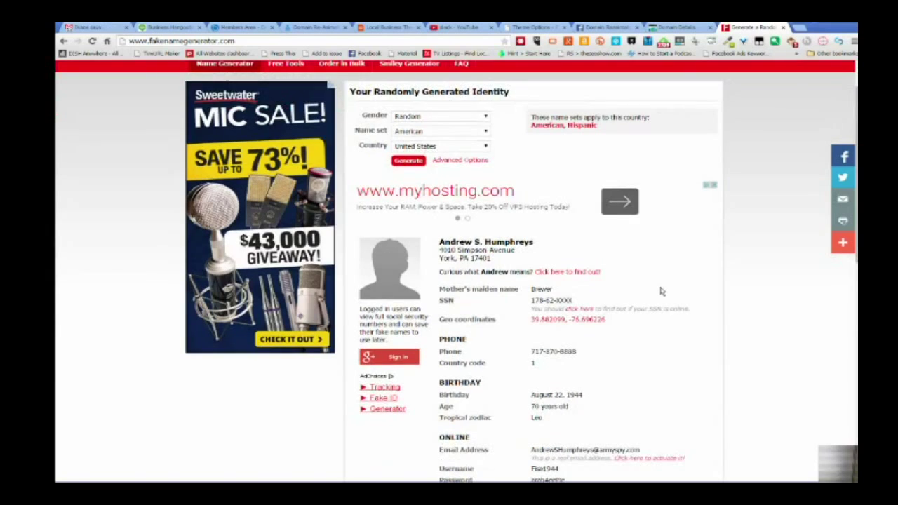
scroll(659, 291, down, 1)
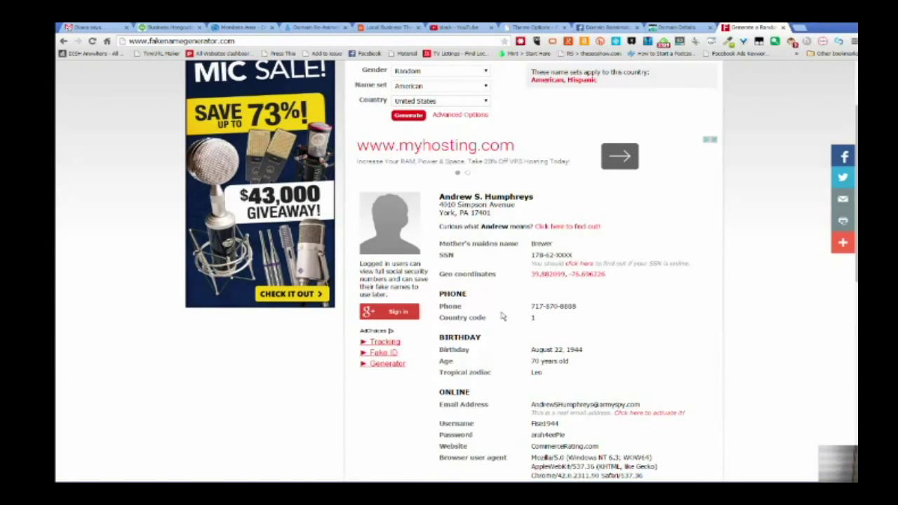
scroll(638, 331, down, 1)
scroll(652, 321, up, 1)
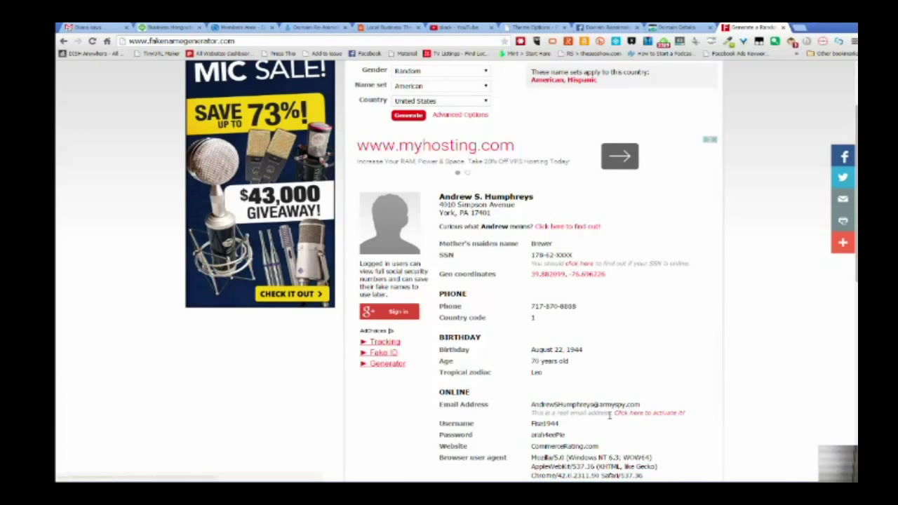
right_click(633, 419)
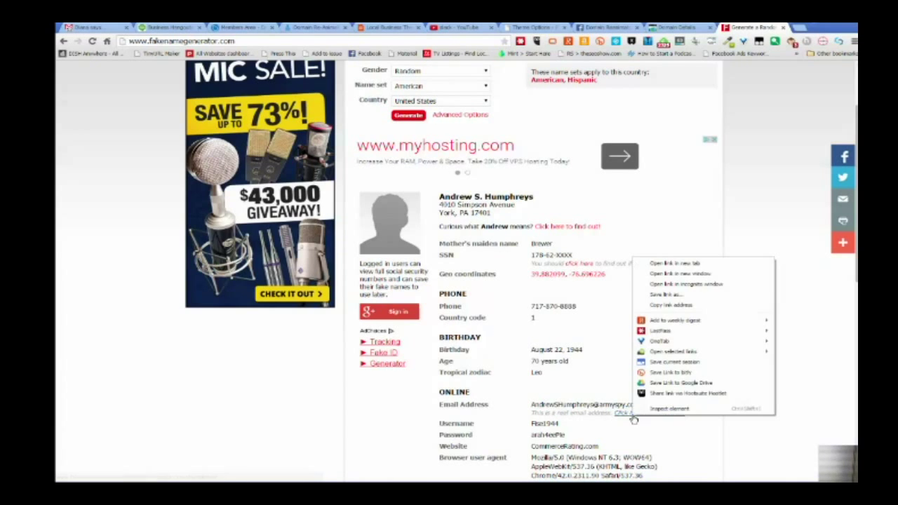
click(692, 264)
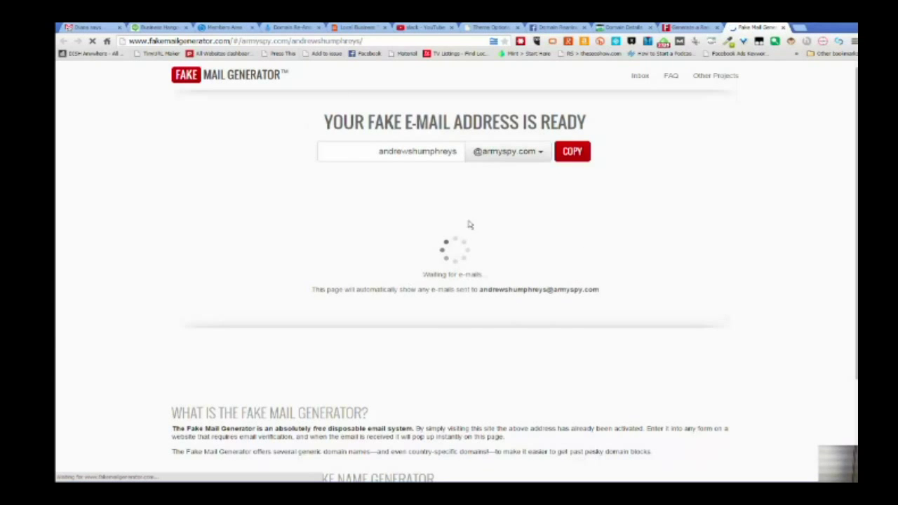
click(694, 28)
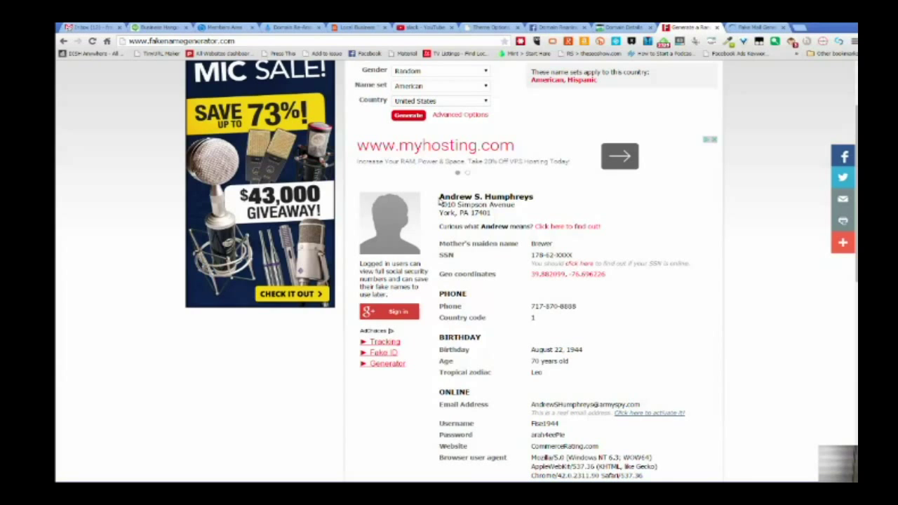
Fill First Name and Last Name with the generated identity's first name and surname
drag(440, 201, 531, 200)
key(ctrl+c)
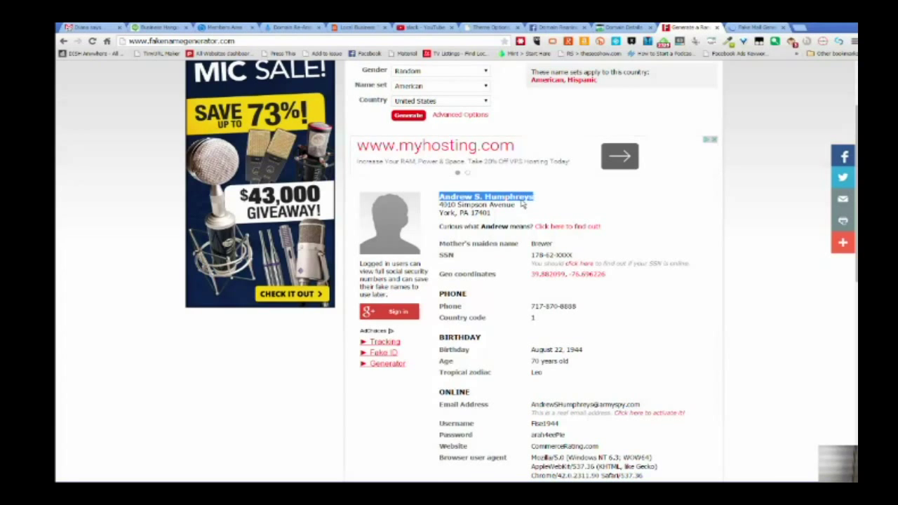
click(621, 27)
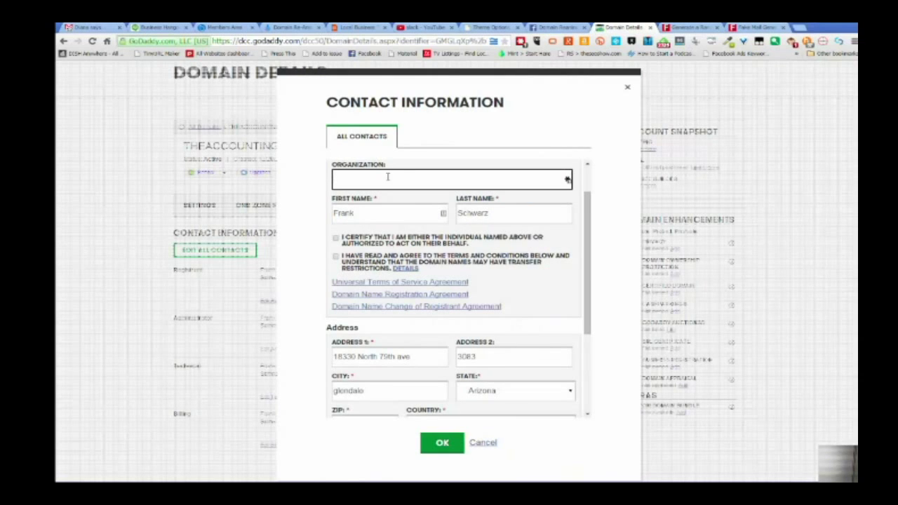
key(Tab)
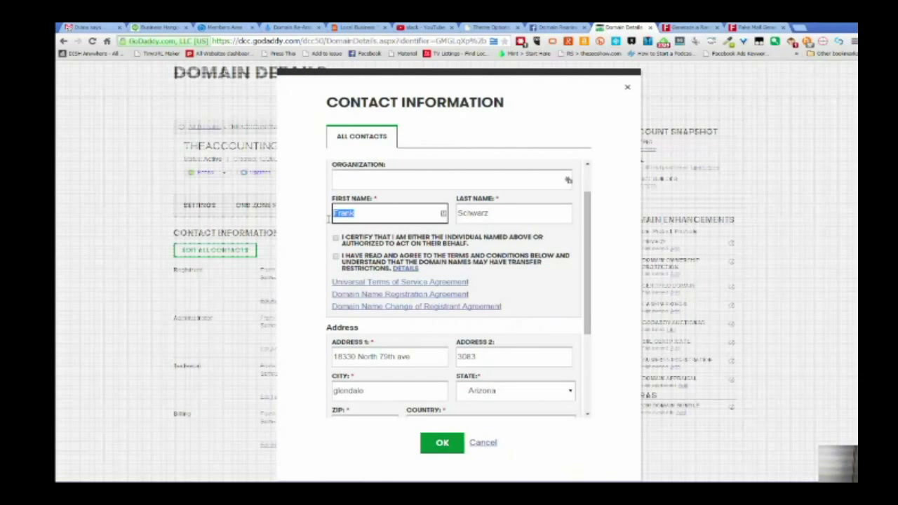
key(ctrl+v)
drag(418, 212, 366, 213)
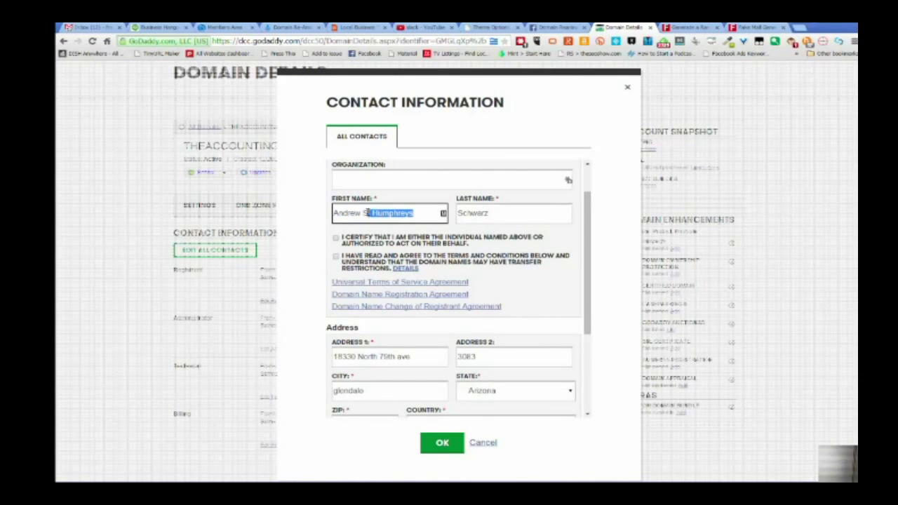
key(BackSpace)
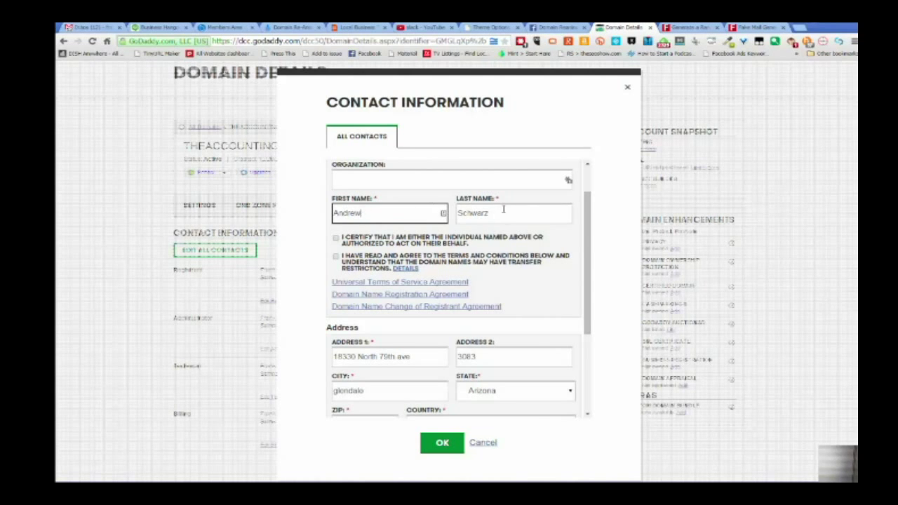
double_click(468, 212)
key(ctrl+v)
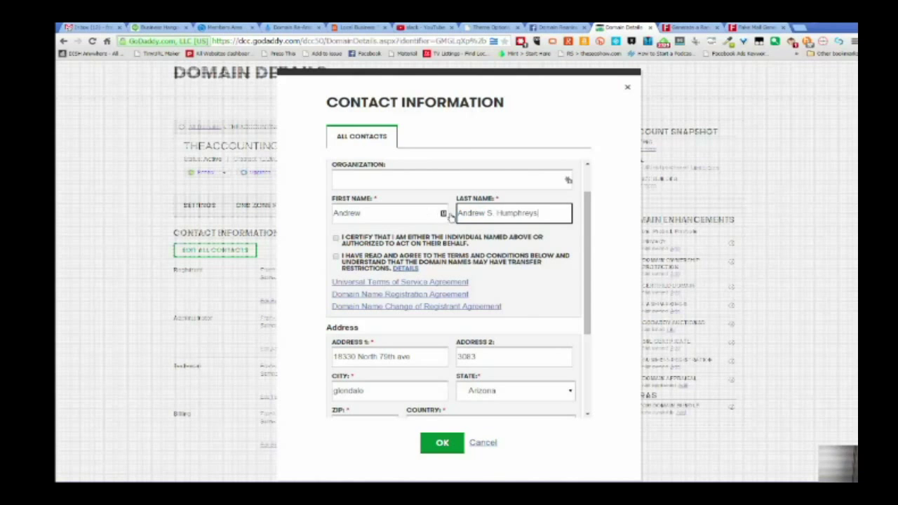
click(496, 213)
key(shift+Home)
key(BackSpace)
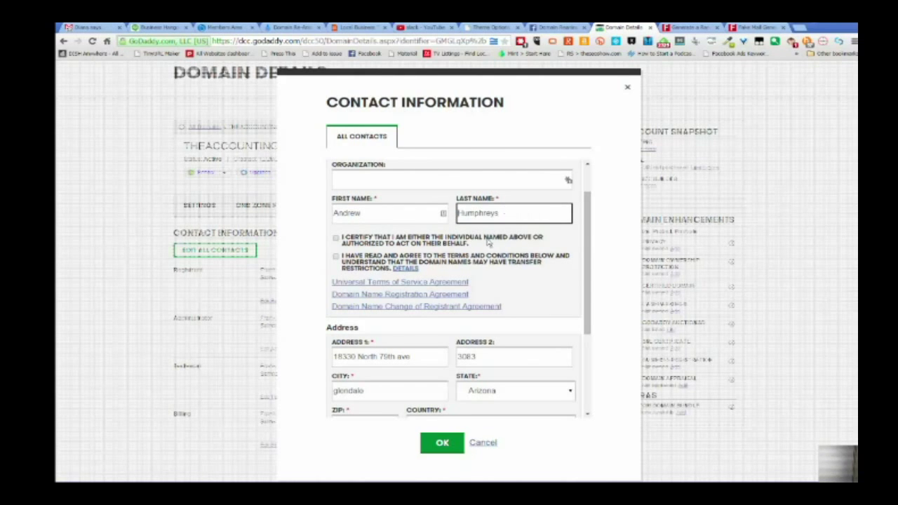
Accept the certification and terms agreements, and copy the fake street address
click(336, 239)
click(336, 258)
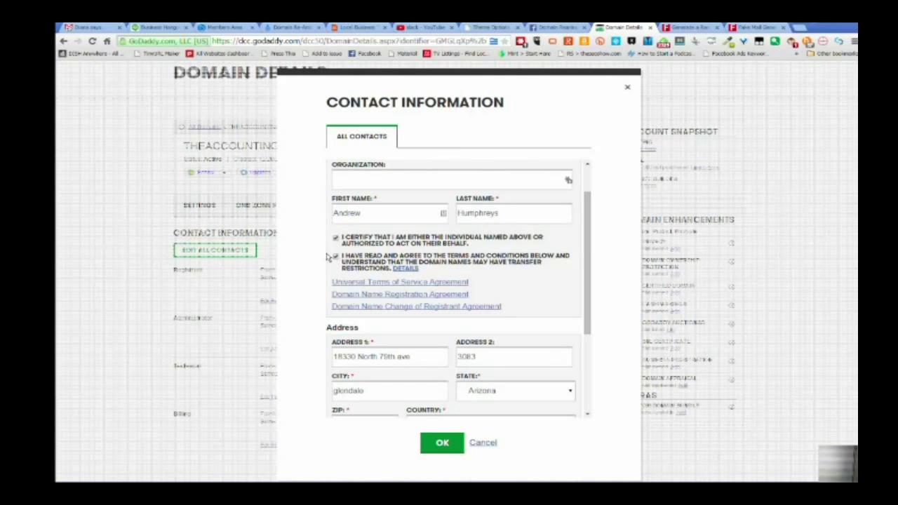
click(688, 28)
drag(517, 203, 440, 204)
click(441, 205)
triple_click(439, 204)
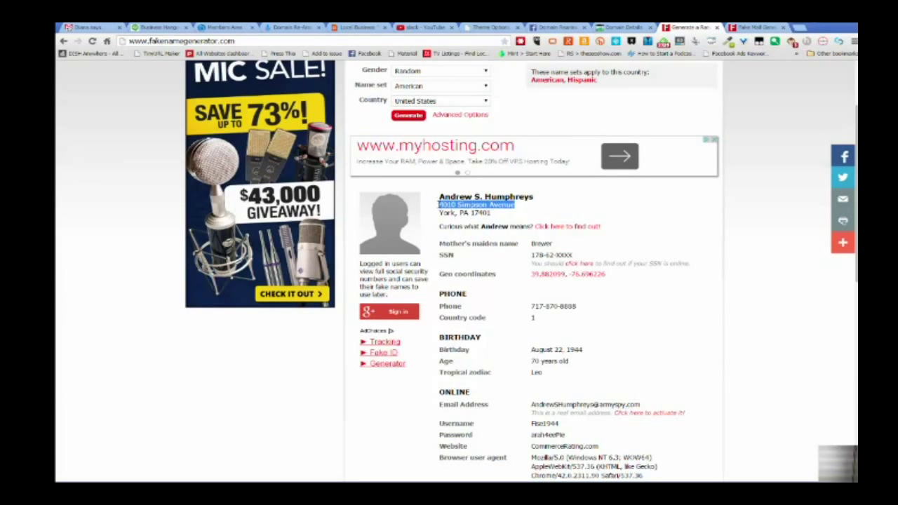
click(624, 29)
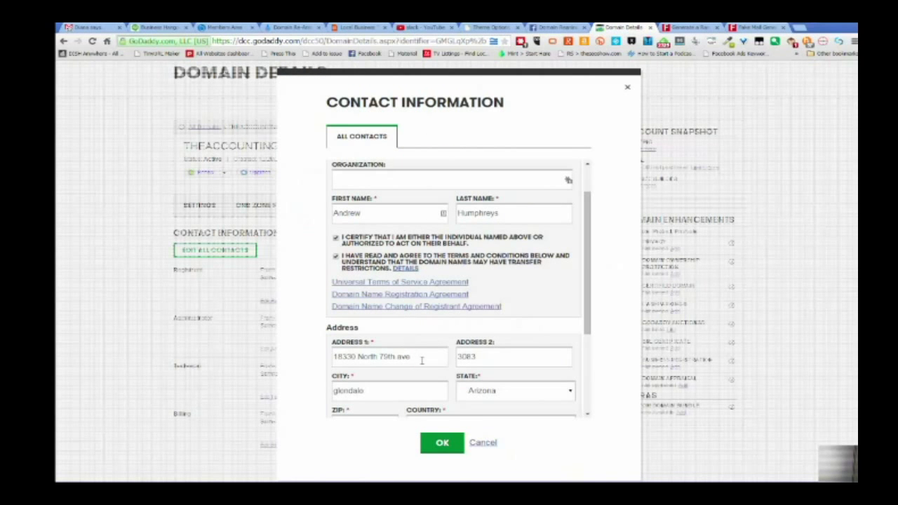
Put the fake street address in Address 1 and clear Address 2
drag(411, 356, 317, 361)
text(4010 Simpson Avenue)
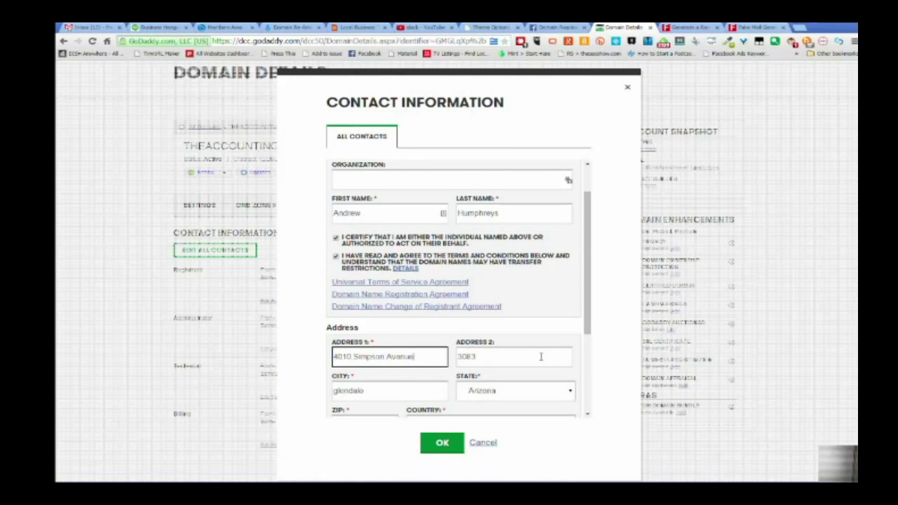
drag(516, 357, 456, 356)
key(BackSpace)
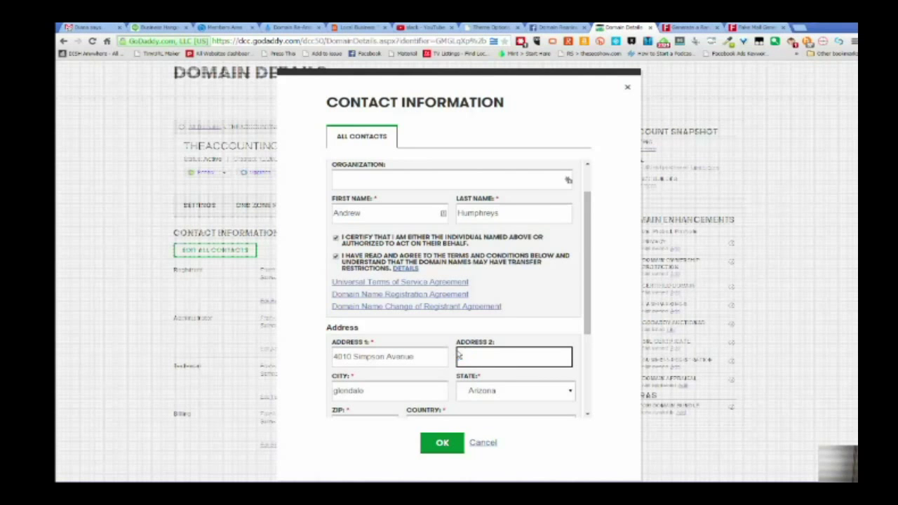
scroll(465, 334, down, 1)
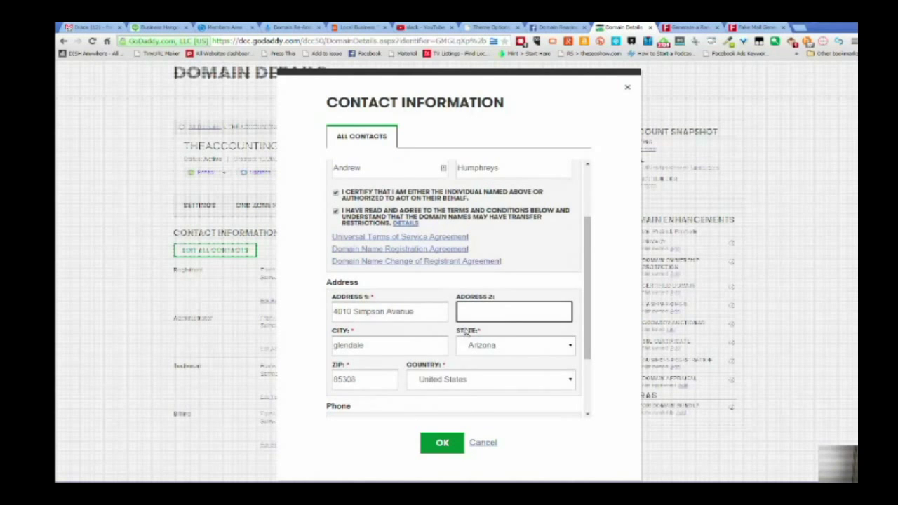
Replace the city with the fake identity's city and set State to Pennsylvania
click(693, 28)
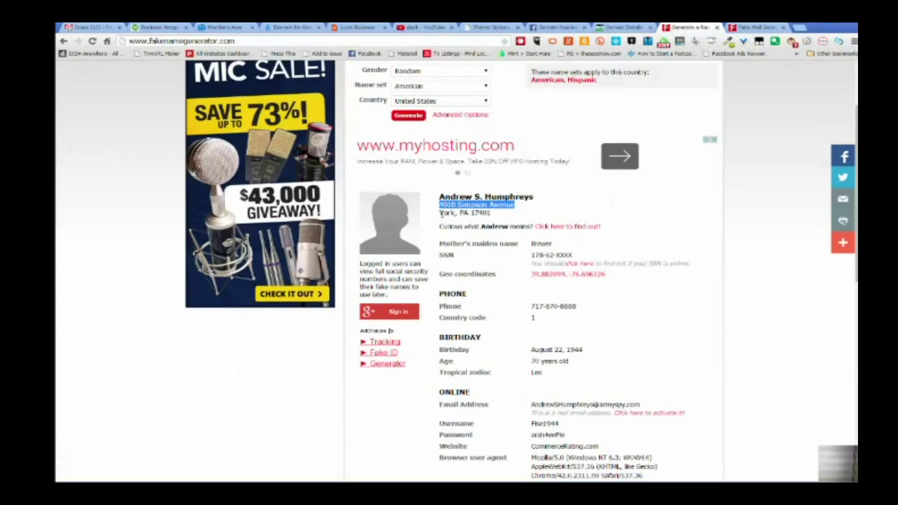
double_click(447, 212)
key(ctrl+c)
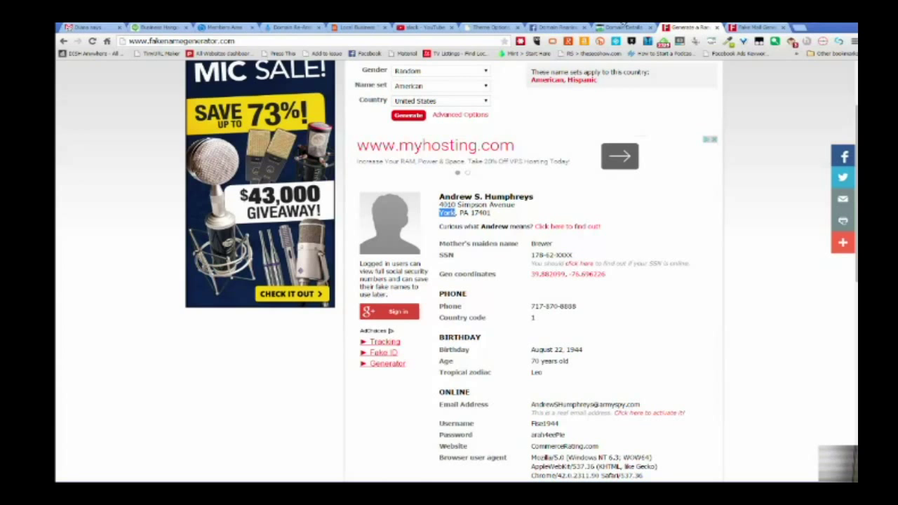
click(624, 28)
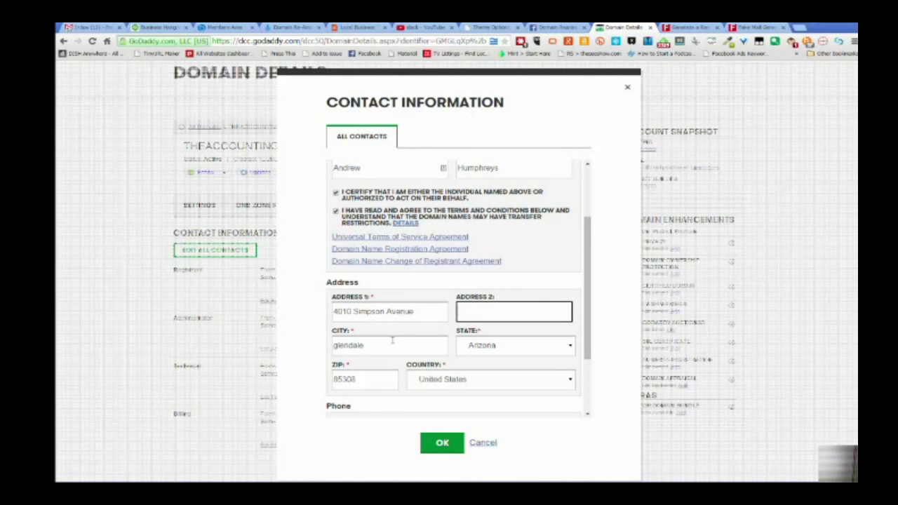
drag(379, 347, 309, 337)
key(ctrl+v)
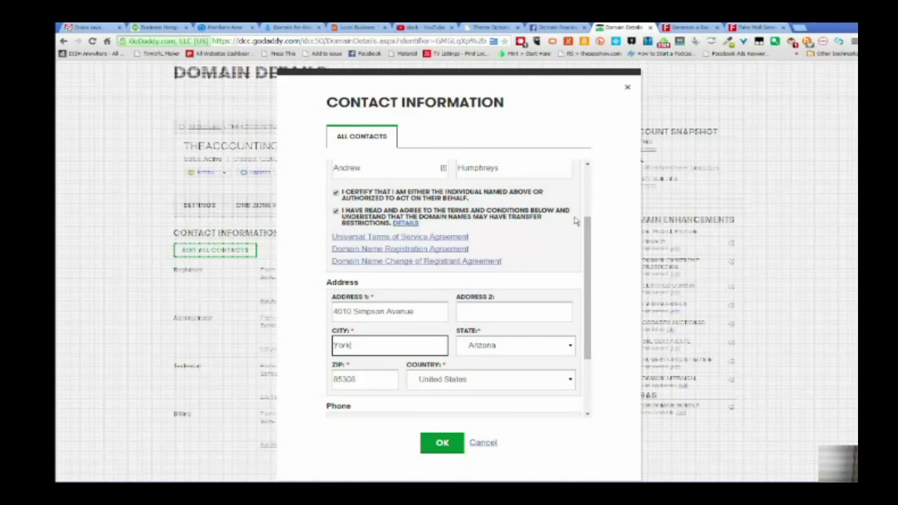
click(683, 27)
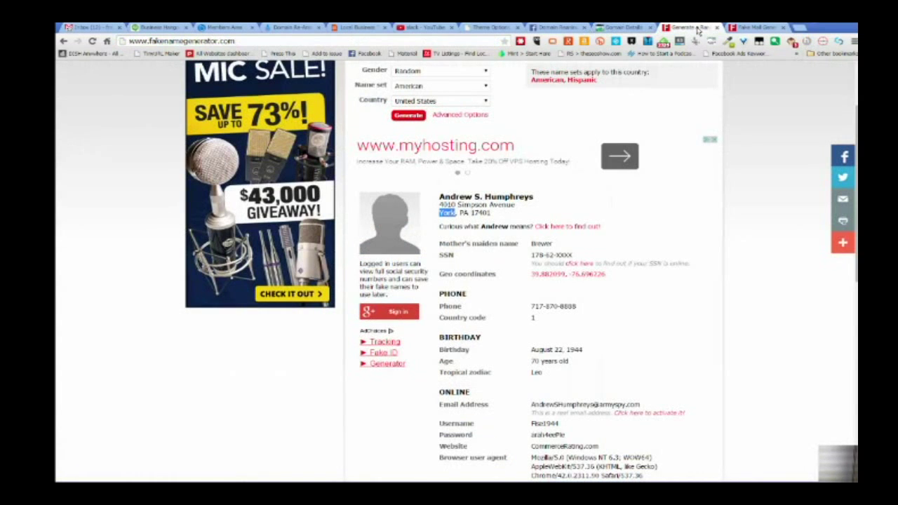
click(624, 28)
click(500, 347)
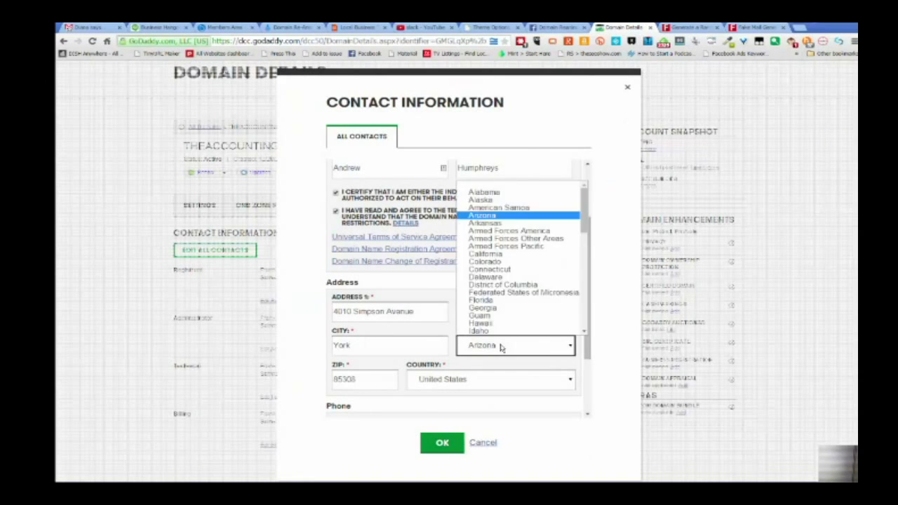
scroll(547, 284, down, 2)
scroll(550, 281, down, 3)
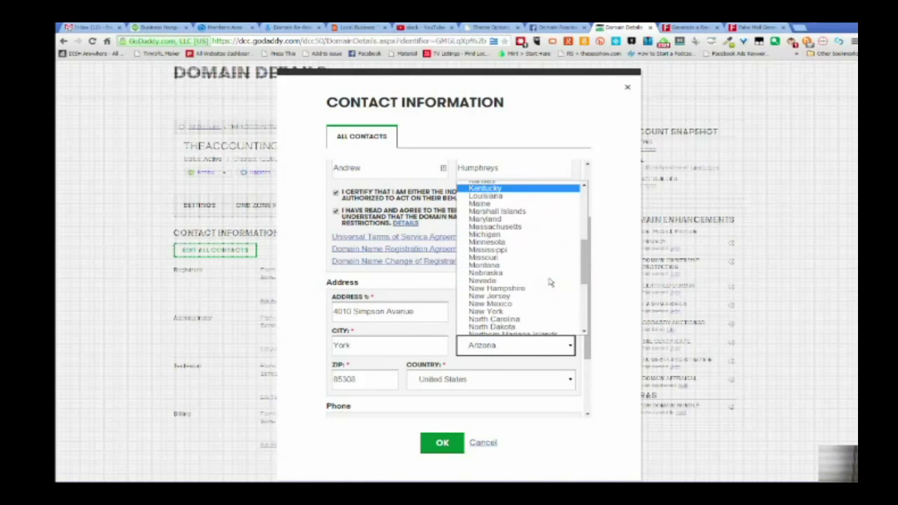
scroll(541, 273, down, 3)
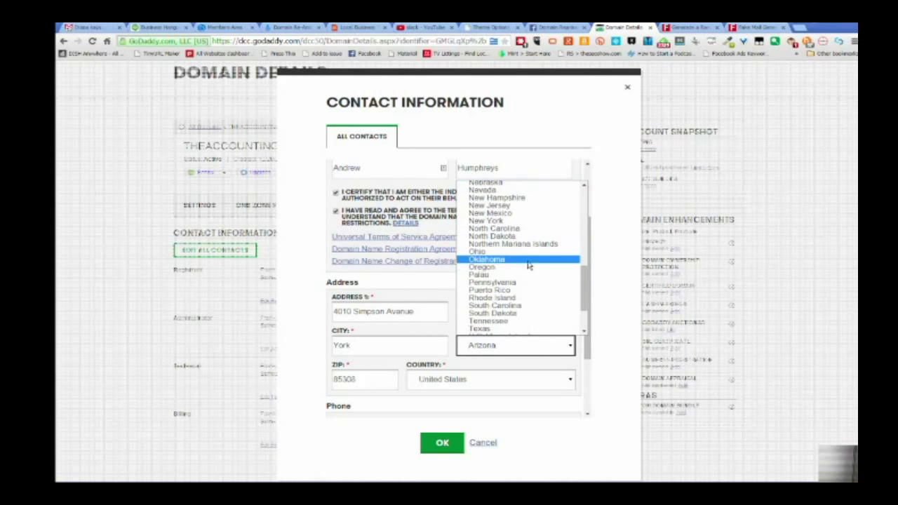
click(493, 283)
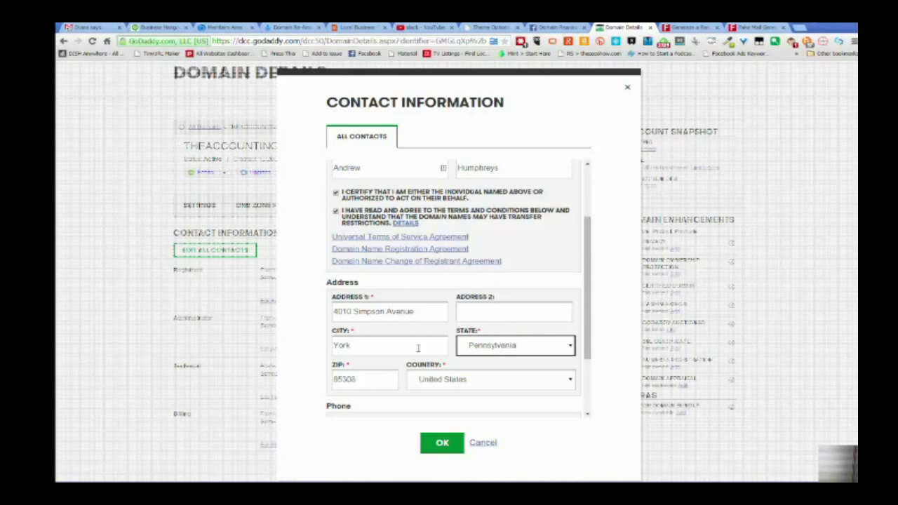
Replace the ZIP code and phone number with the fake identity's values
click(684, 30)
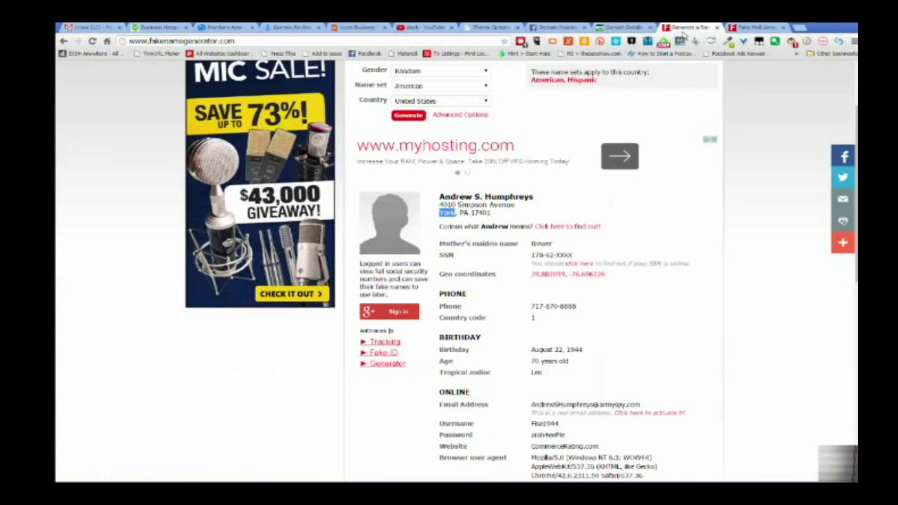
drag(472, 213, 498, 216)
key(ctrl+c)
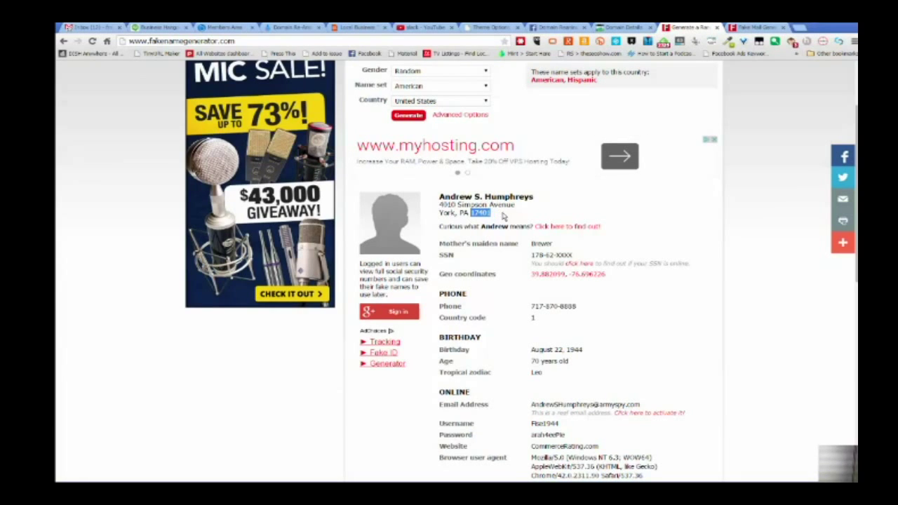
click(624, 28)
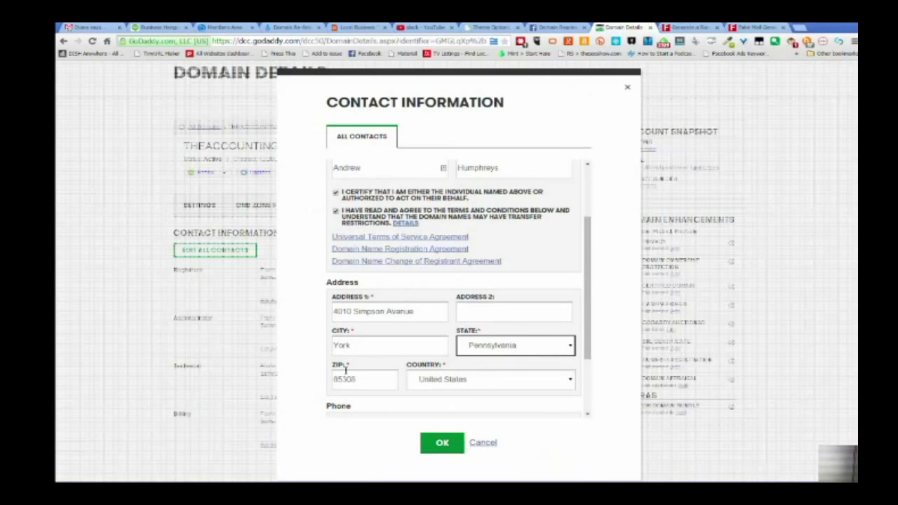
drag(372, 377, 322, 368)
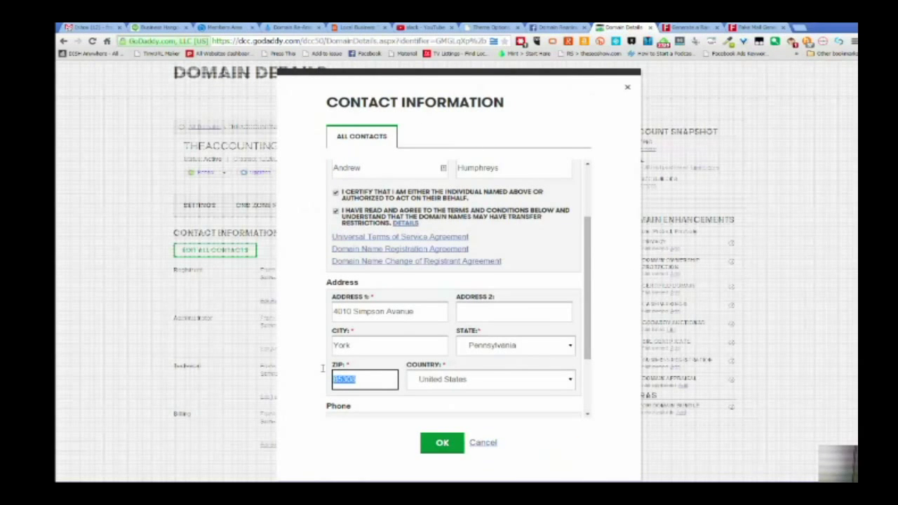
key(ctrl+v)
scroll(493, 297, down, 3)
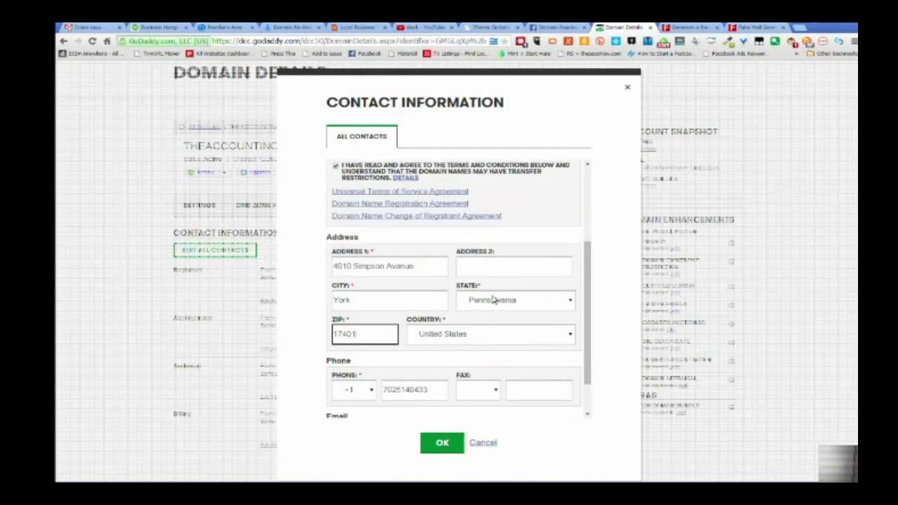
click(694, 28)
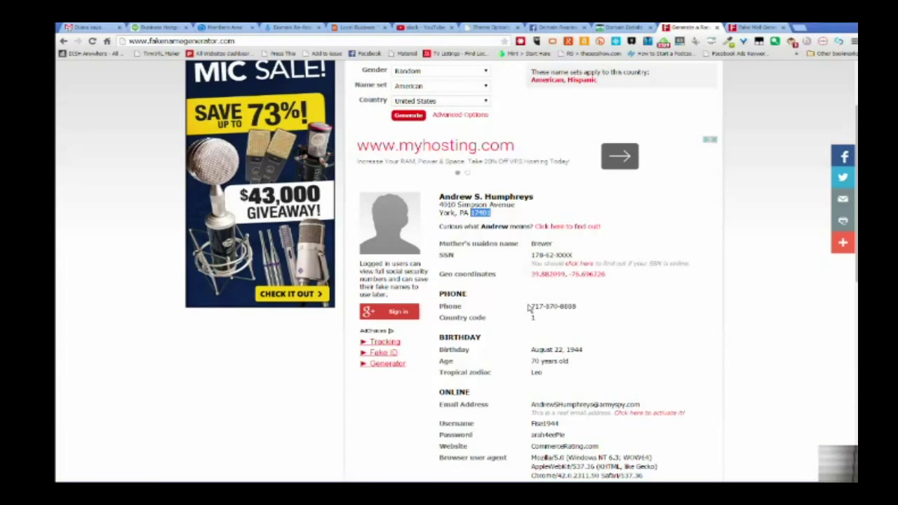
drag(530, 307, 580, 307)
key(ctrl+c)
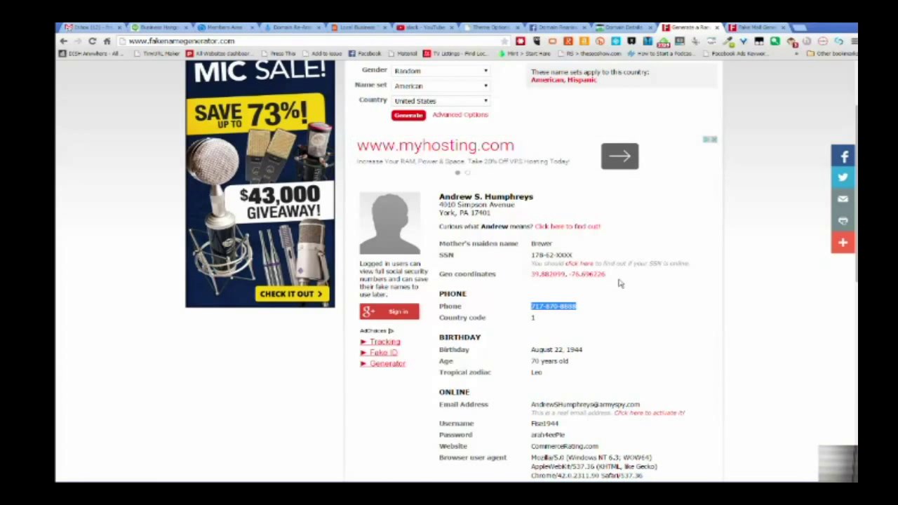
click(625, 27)
drag(429, 345, 381, 343)
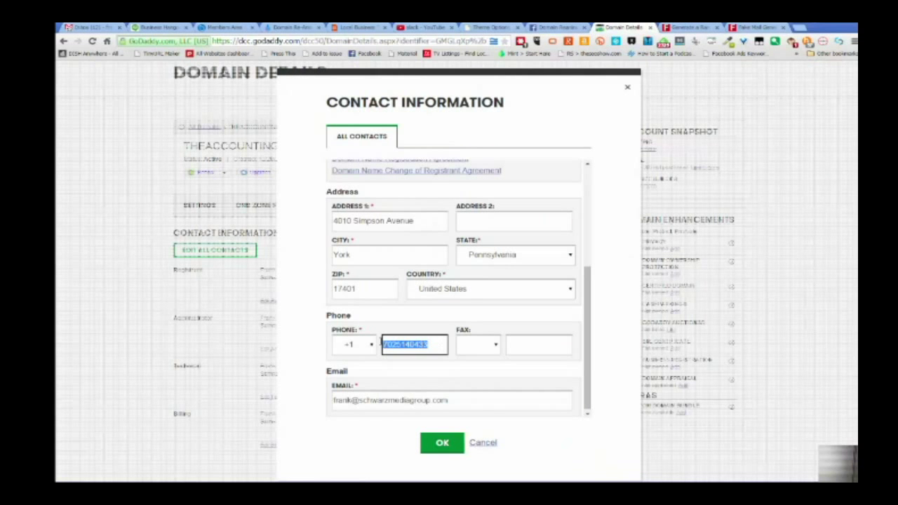
key(ctrl+v)
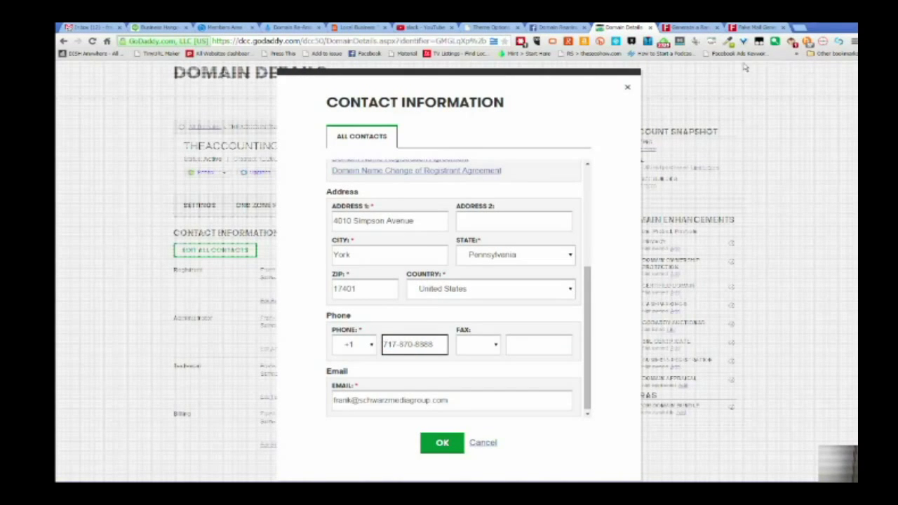
Replace the contact email with the disposable address and submit the contact update
click(690, 28)
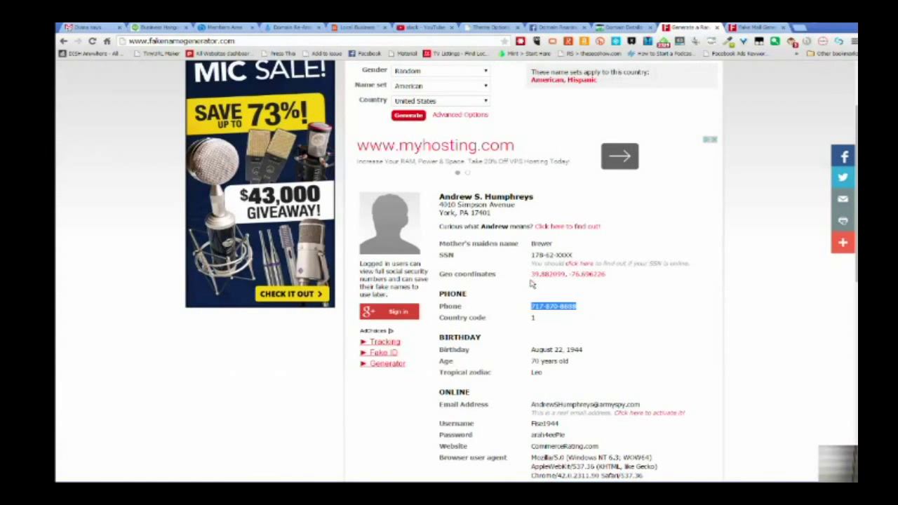
click(620, 349)
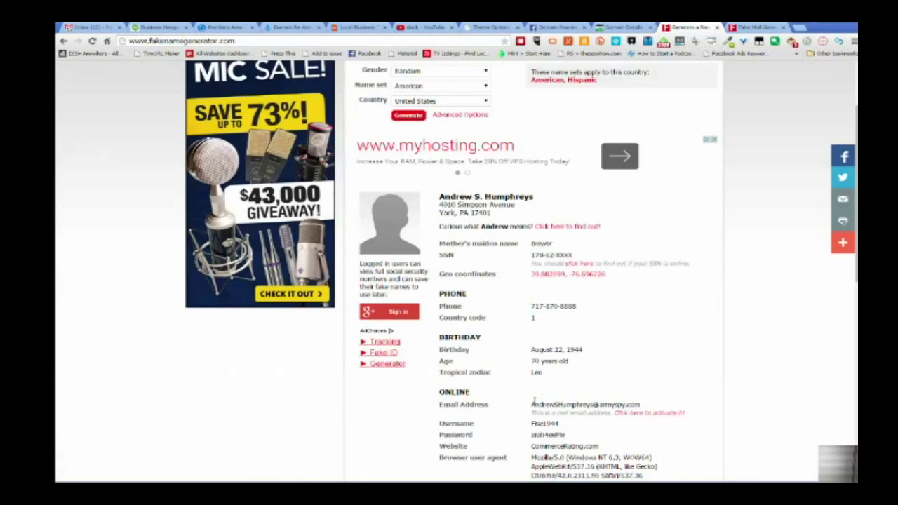
drag(531, 405, 654, 403)
key(ctrl+c)
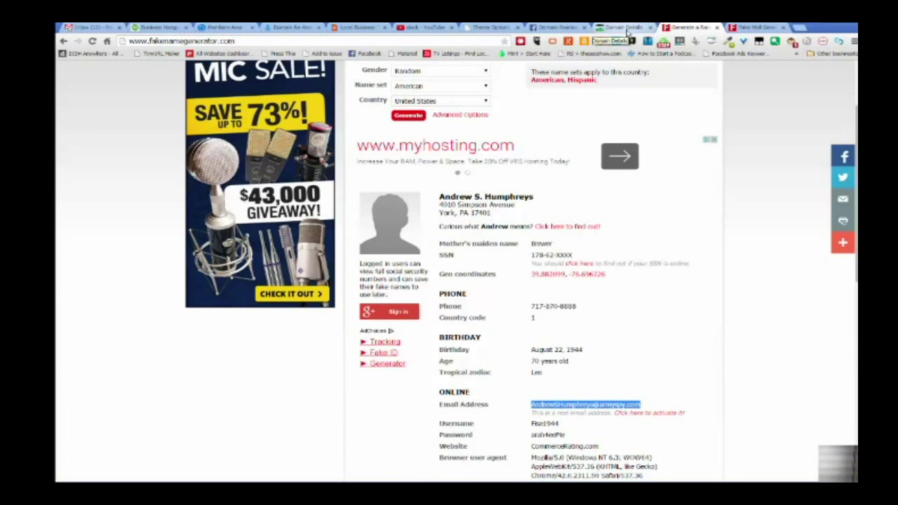
click(621, 28)
drag(477, 406, 324, 397)
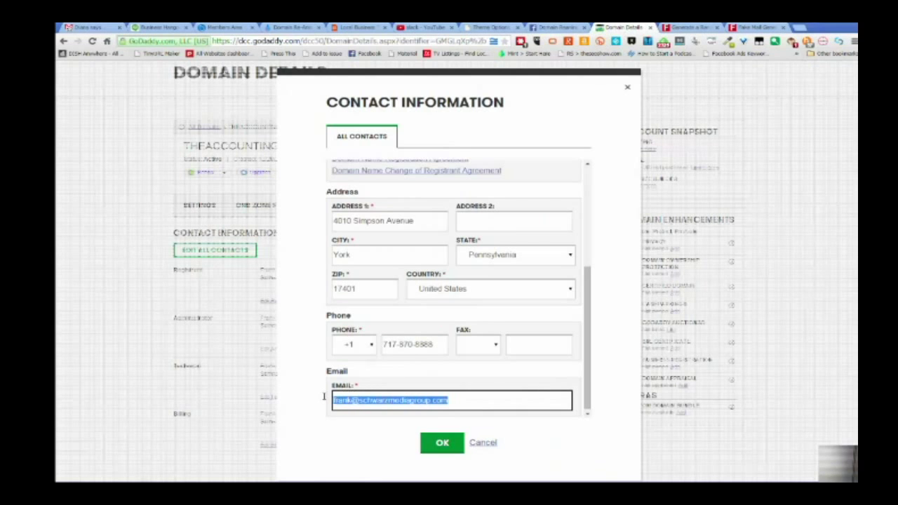
key(ctrl+v)
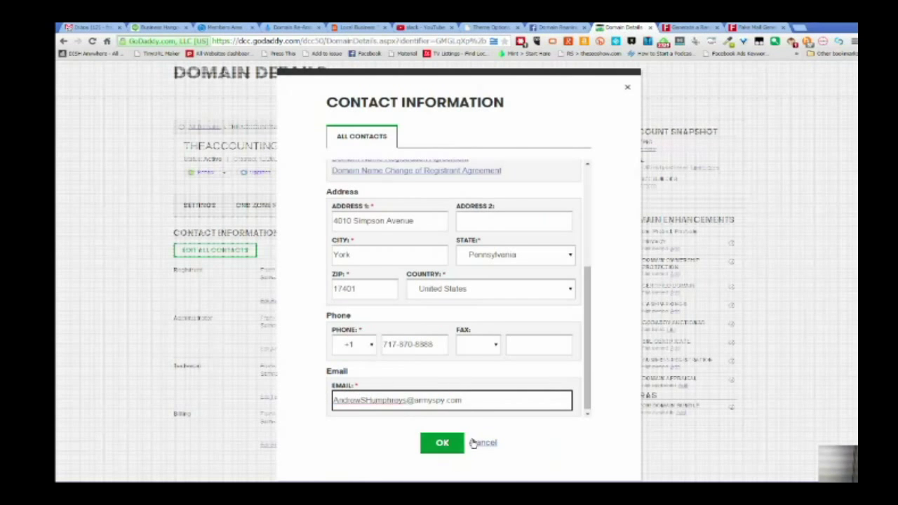
click(442, 443)
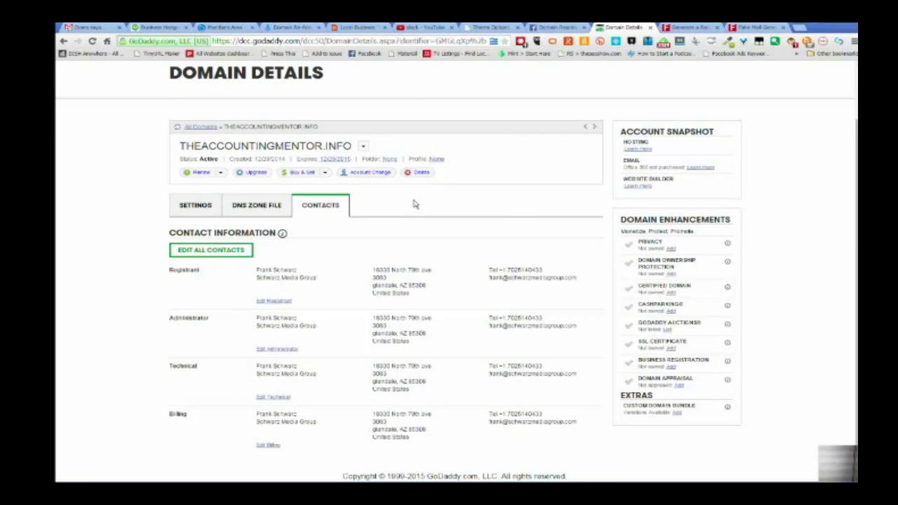
Reload the domain details twice and review the contacts, checking the disposable mailbox in between
click(92, 41)
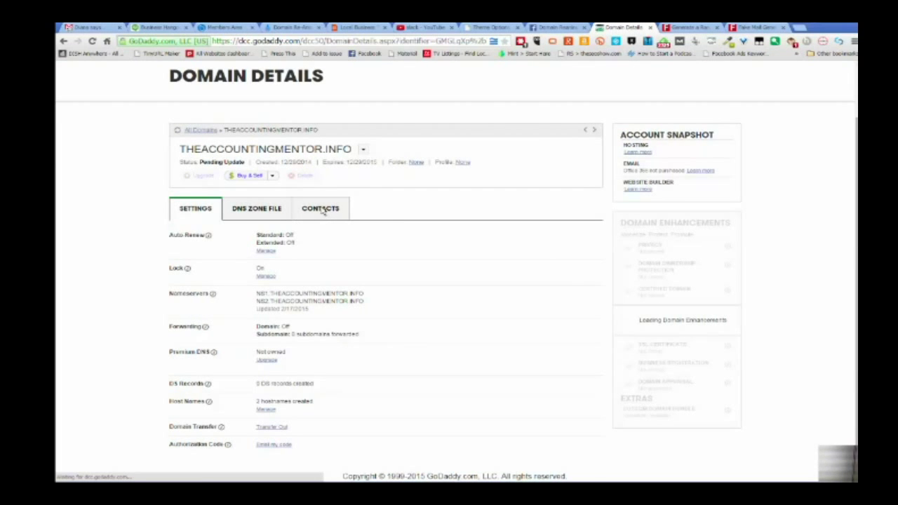
click(313, 209)
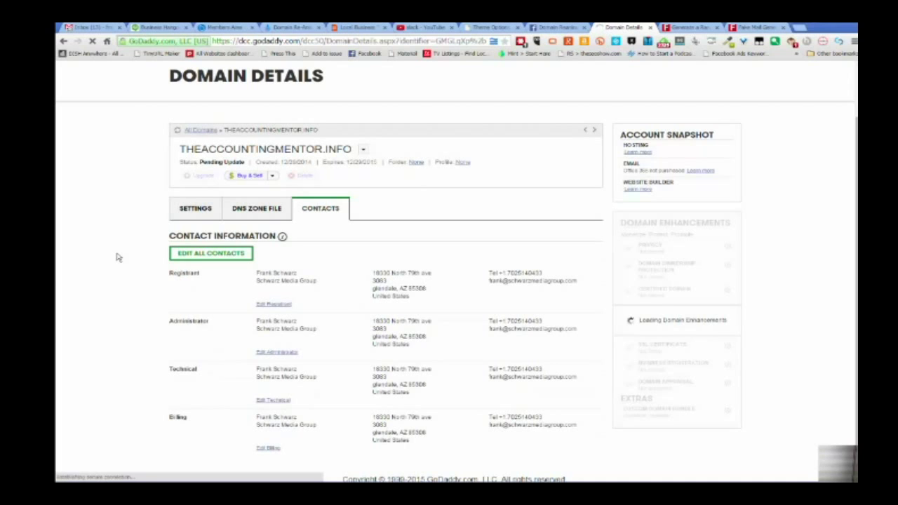
click(761, 28)
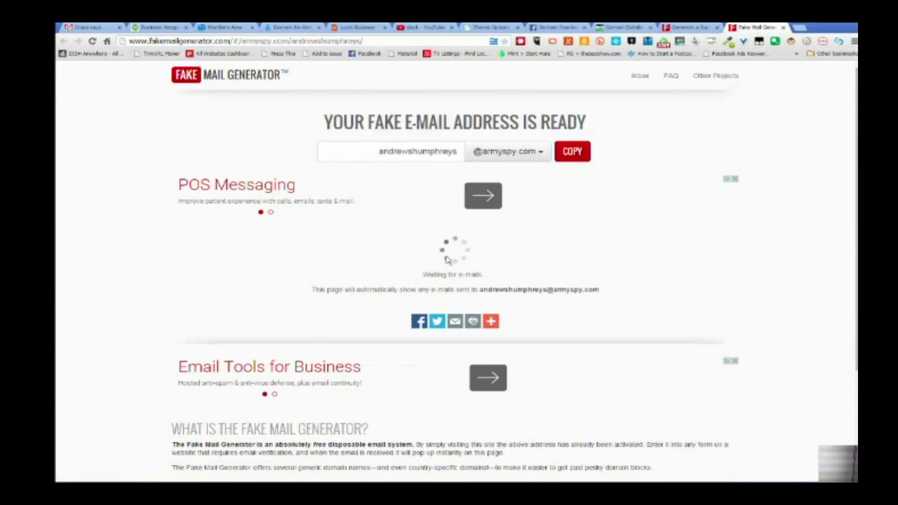
click(613, 29)
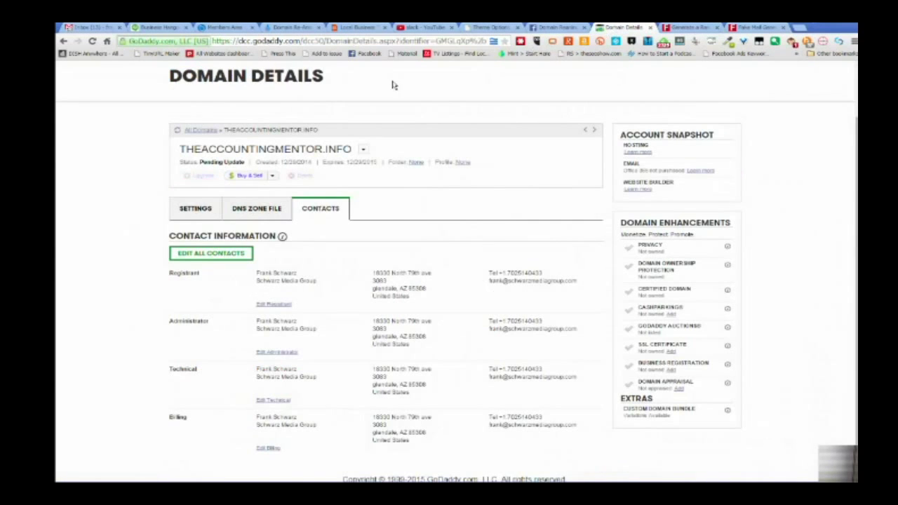
click(92, 42)
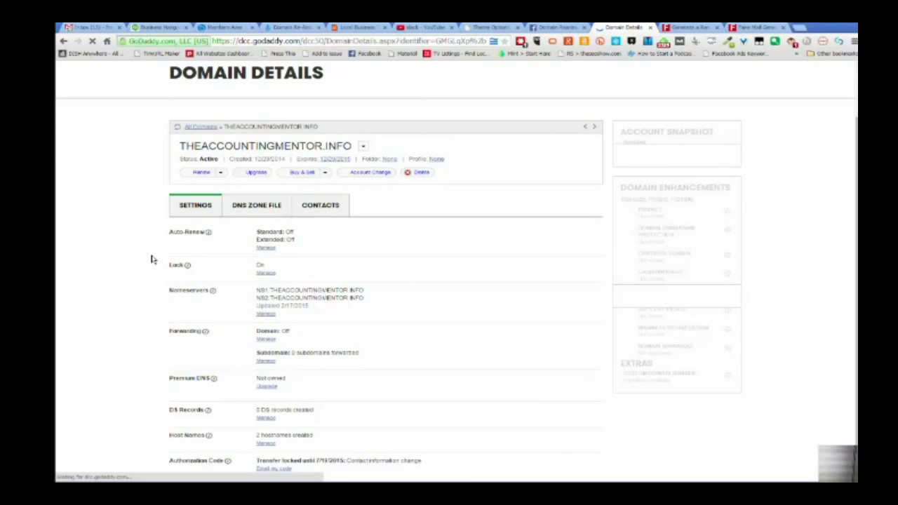
click(329, 208)
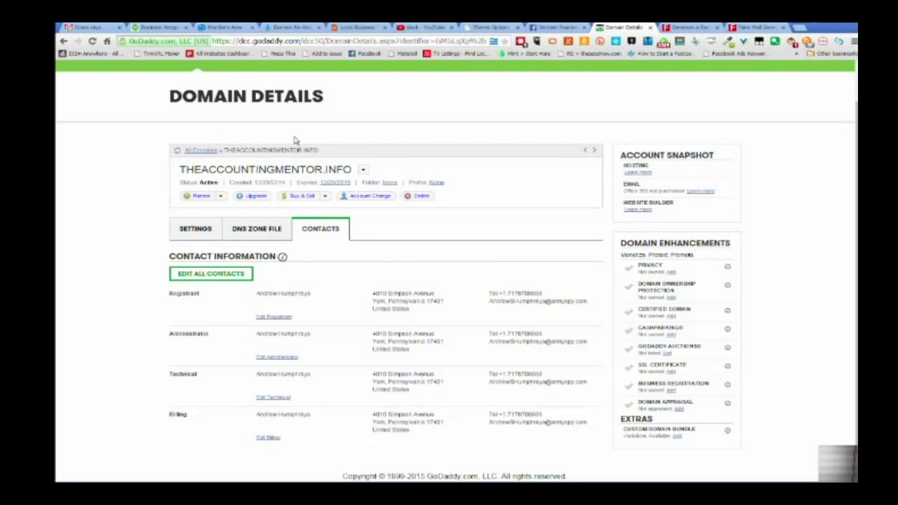
Reload the domain page twice, view its contacts, then check the still-empty disposable inbox
click(92, 42)
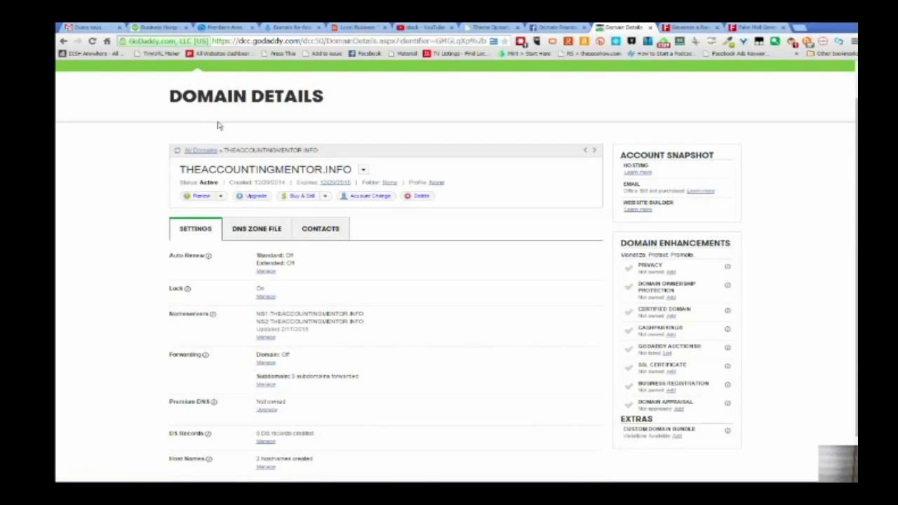
click(92, 40)
click(305, 197)
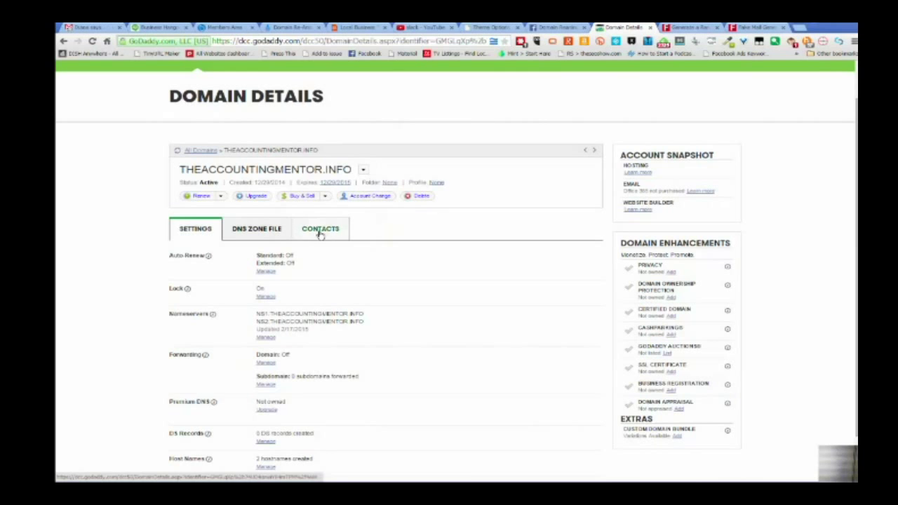
click(317, 229)
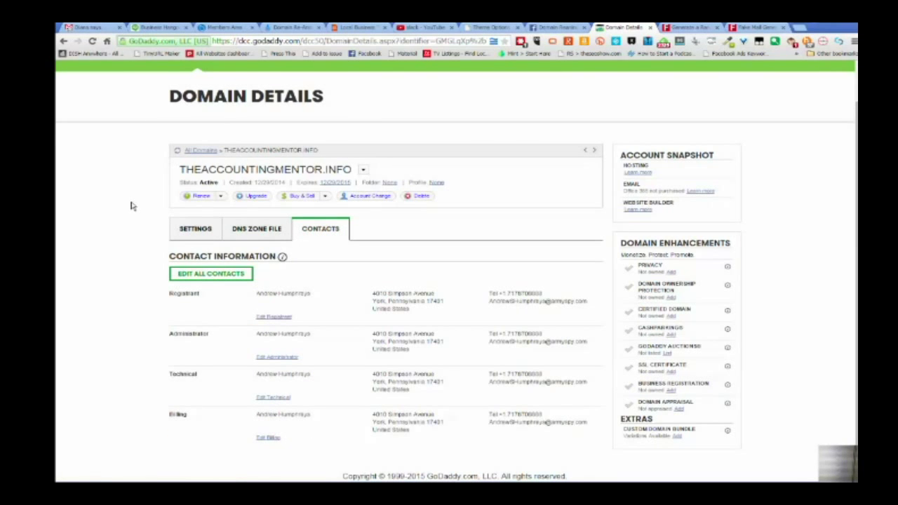
click(757, 28)
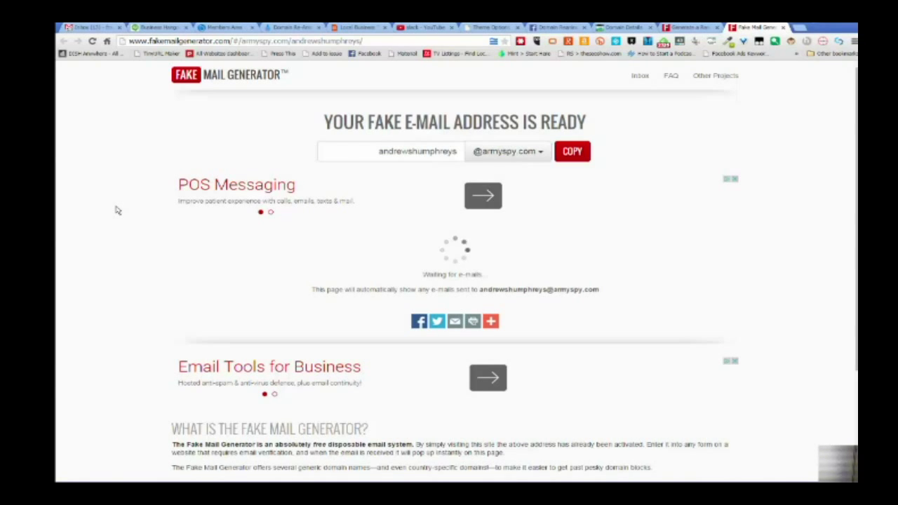
Reload the domain contacts, then find GoDaddy's 'Action required for domain activation' email in the inbox
click(626, 28)
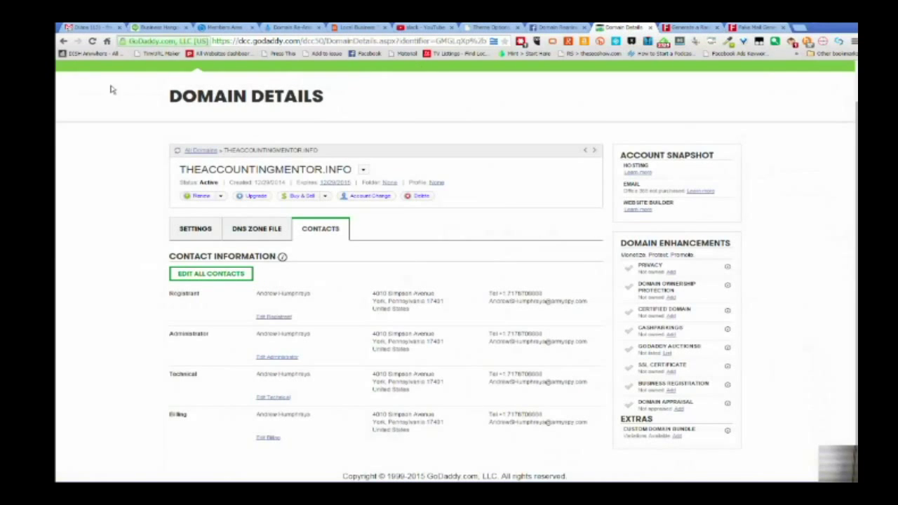
click(92, 41)
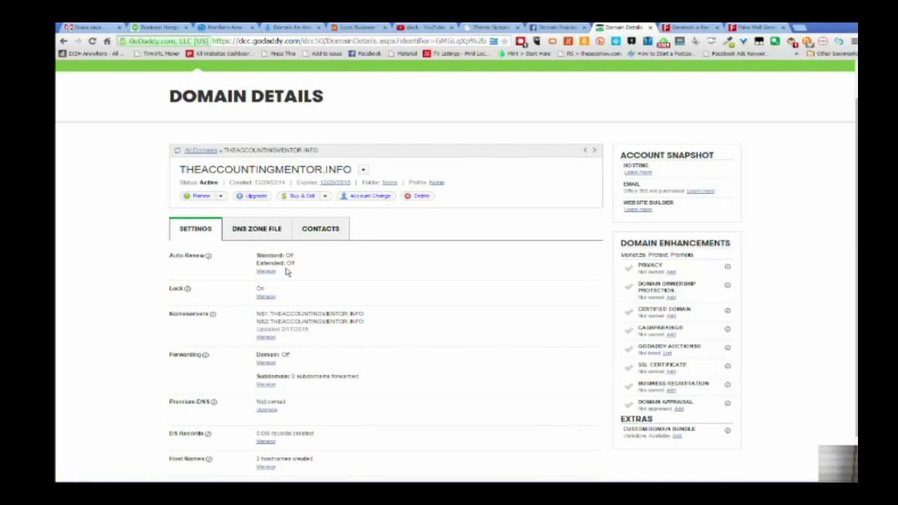
click(325, 234)
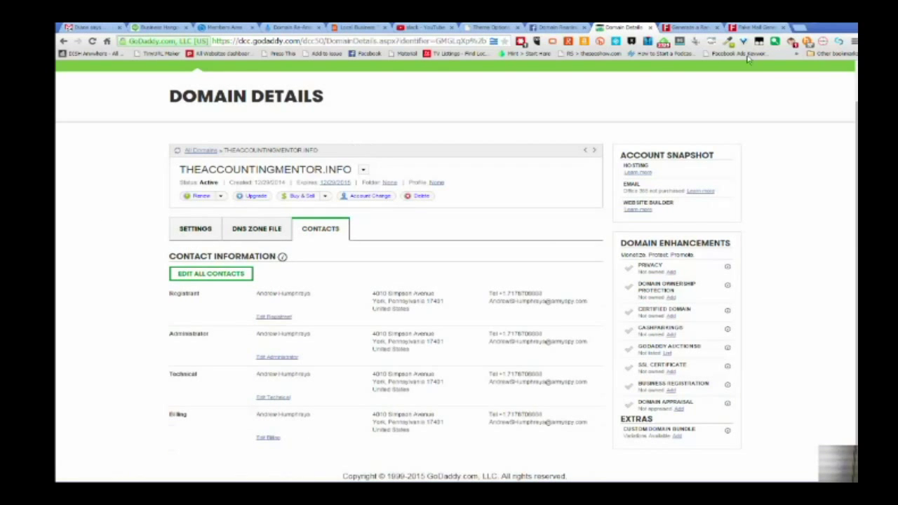
click(756, 28)
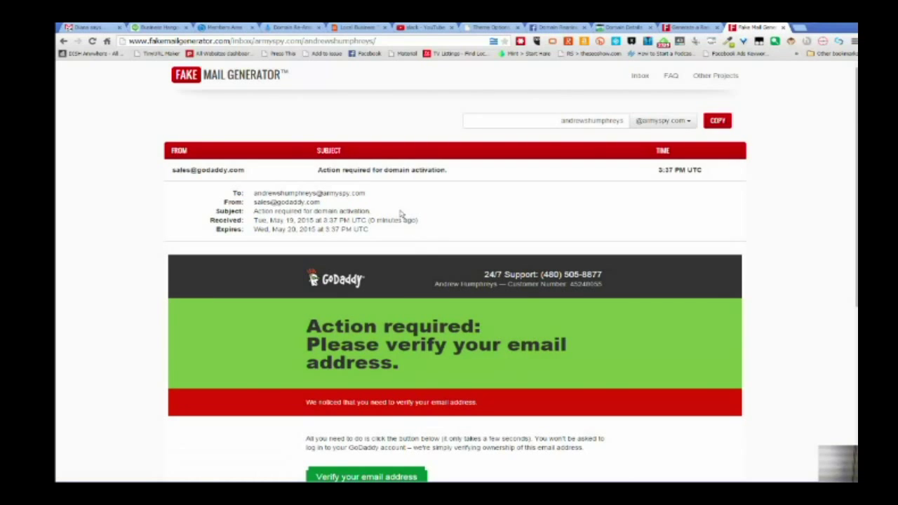
Reload the domain page, resend the verification email, and open it in the disposable inbox
click(623, 27)
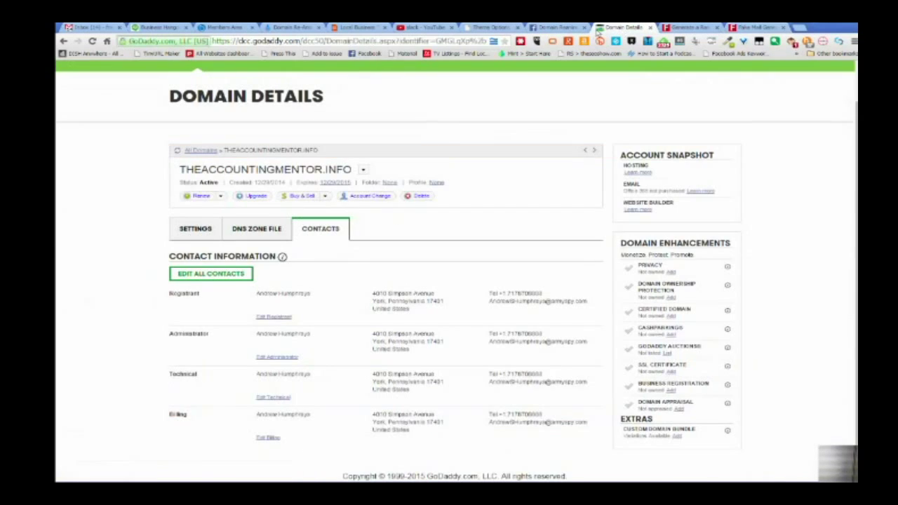
click(92, 42)
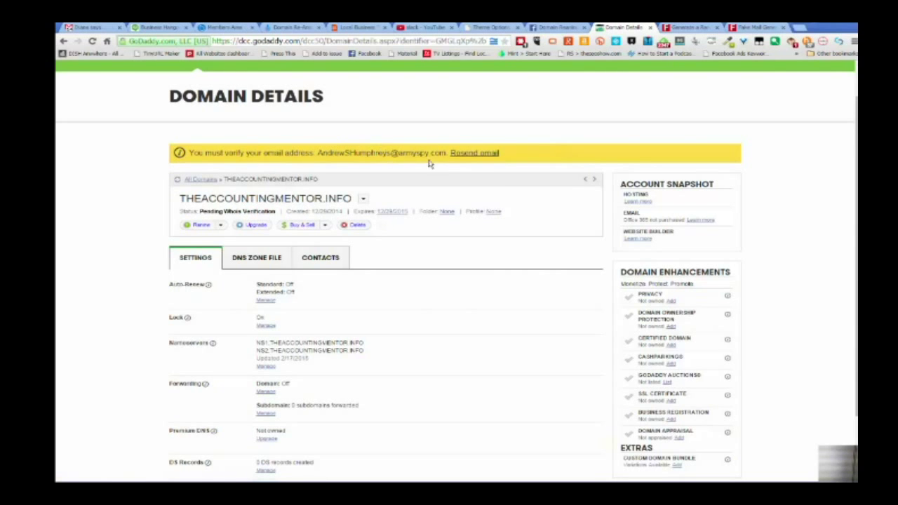
click(461, 155)
click(761, 27)
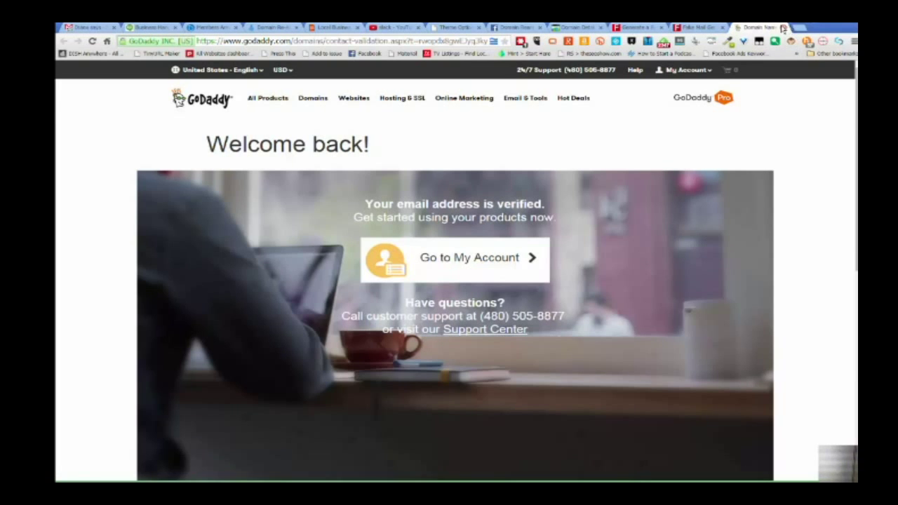
Close the verified-email confirmation and reload the domain page twice until it reads Active
click(783, 28)
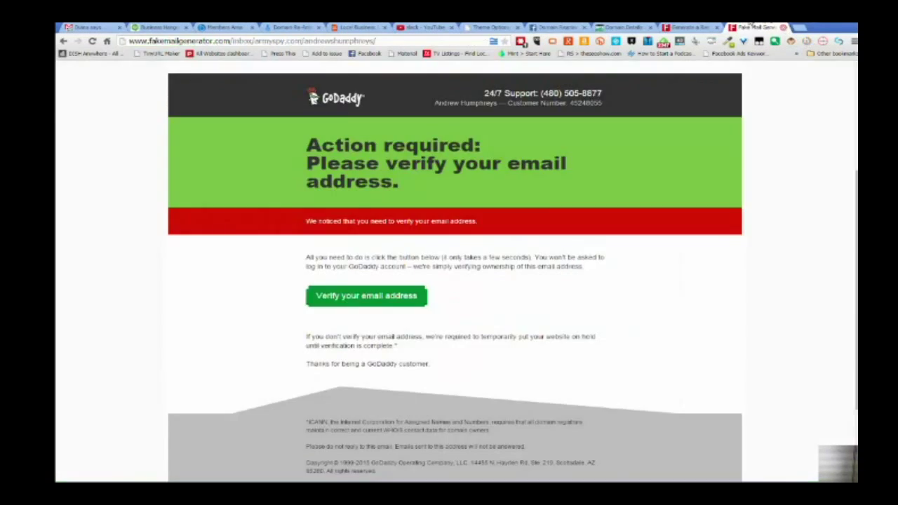
click(629, 31)
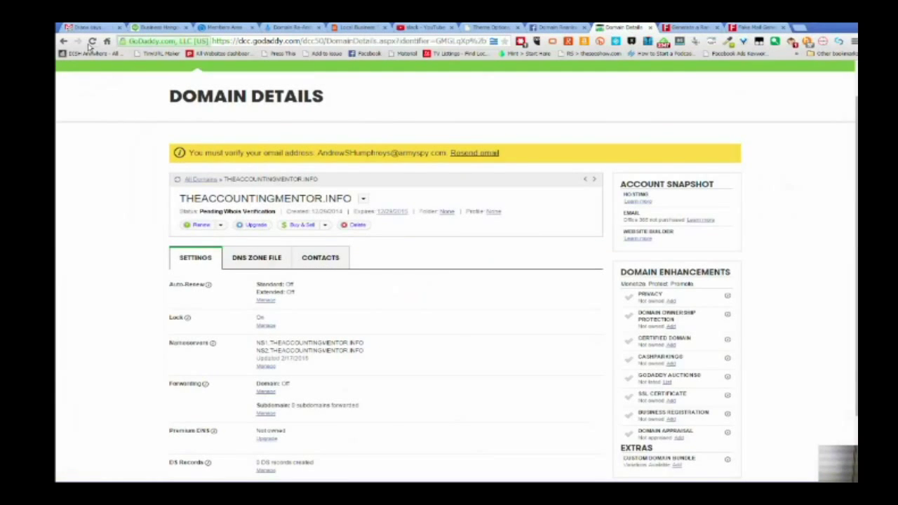
click(91, 43)
click(92, 42)
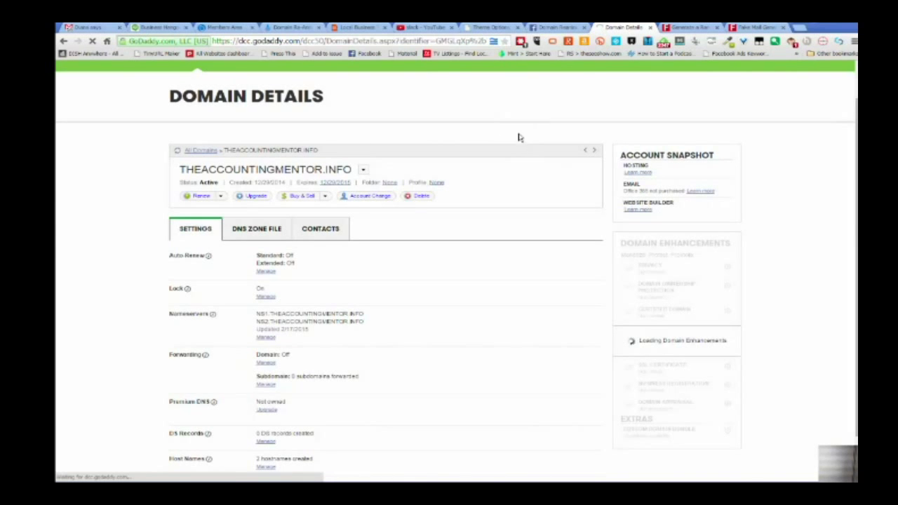
click(759, 27)
scroll(748, 221, up, 3)
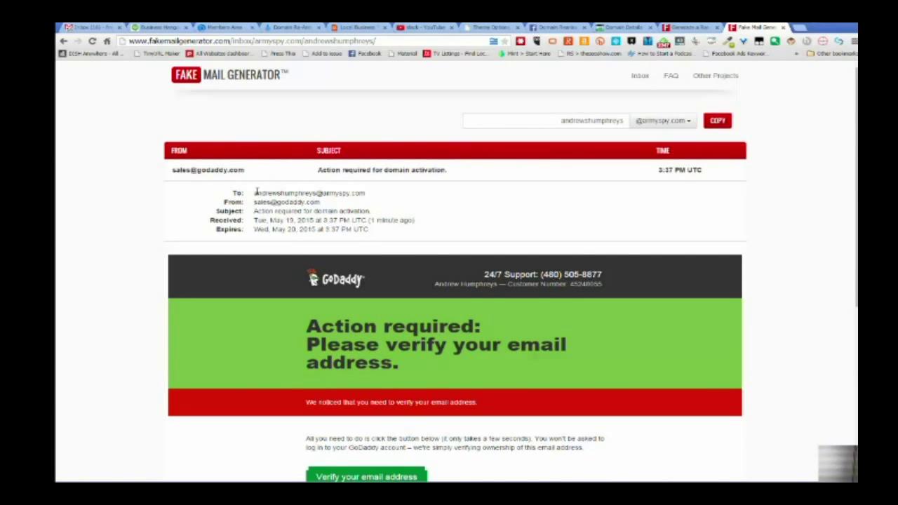
Compare the email's recipient address with the GoDaddy domain contacts
drag(253, 194, 366, 194)
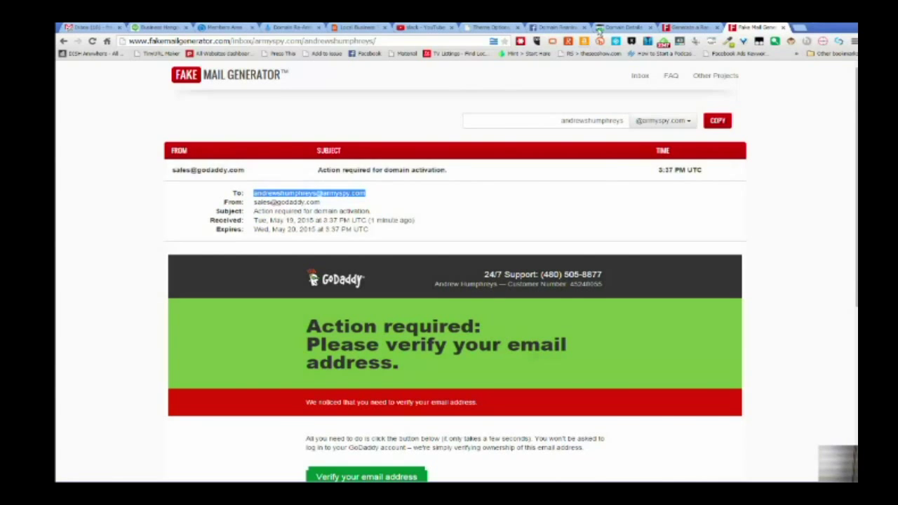
click(622, 28)
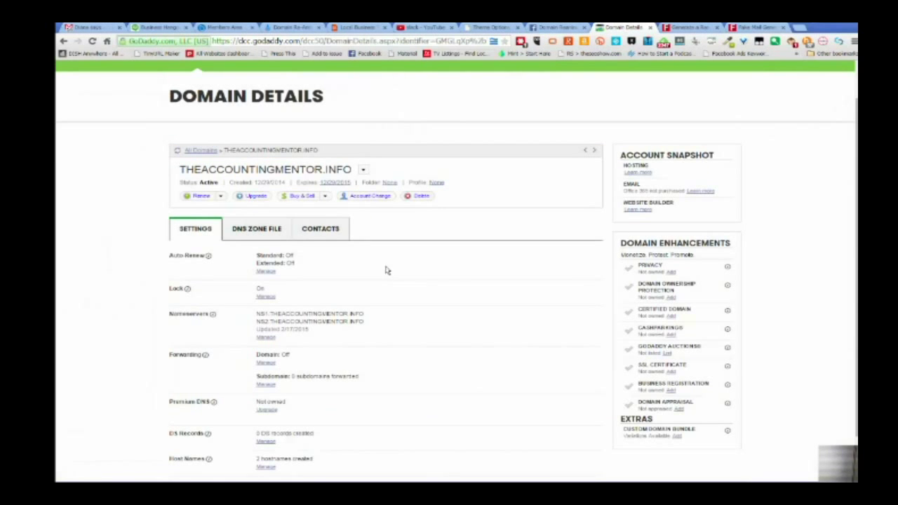
click(333, 233)
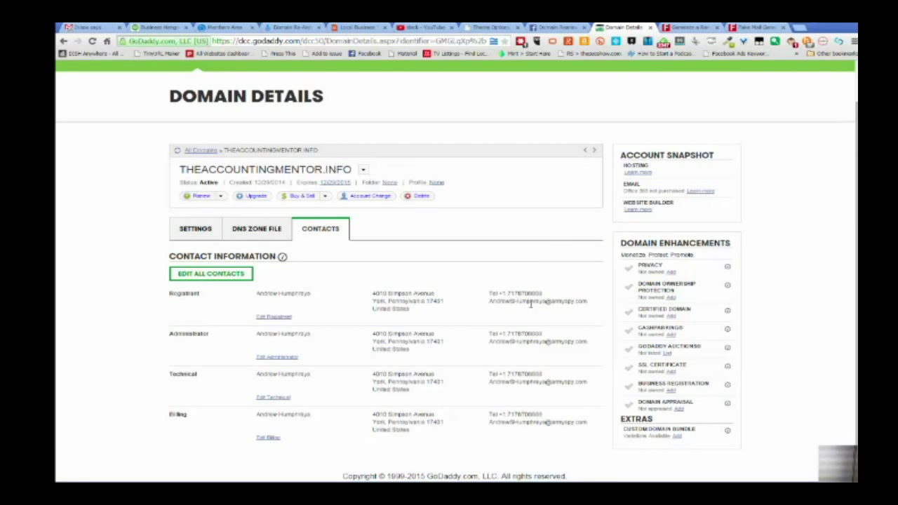
click(756, 27)
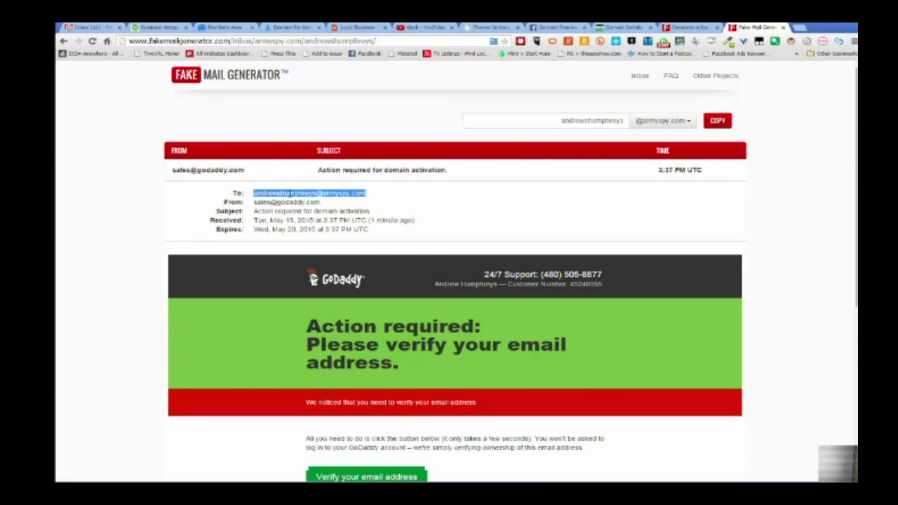
Delete one letter from the disposable mailbox name and load that inbox
click(587, 121)
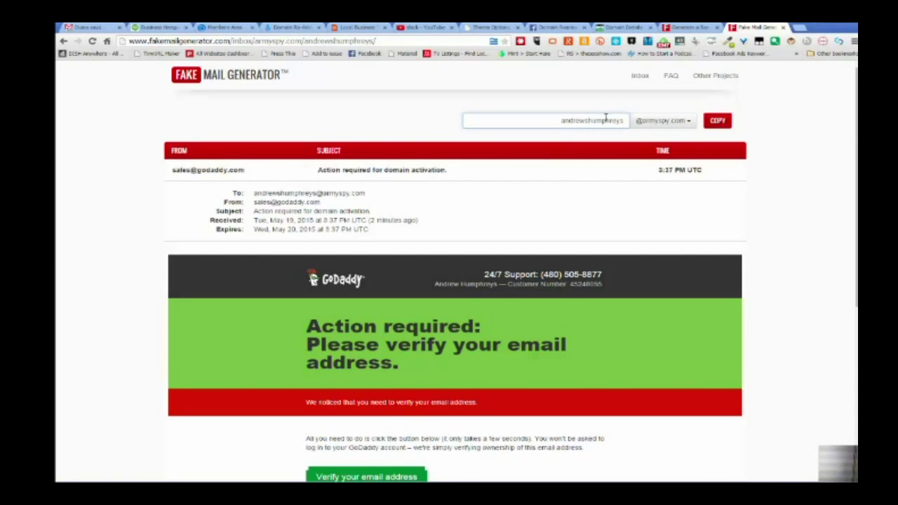
key(BackSpace)
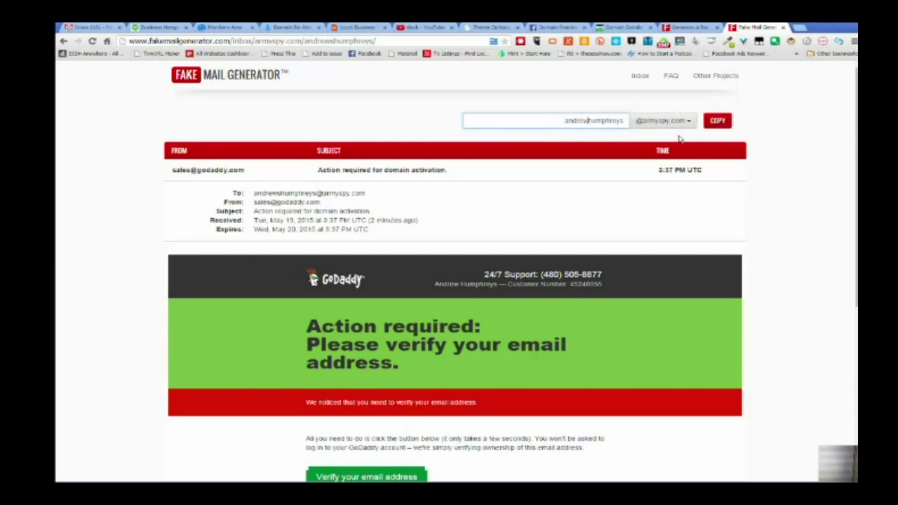
click(719, 121)
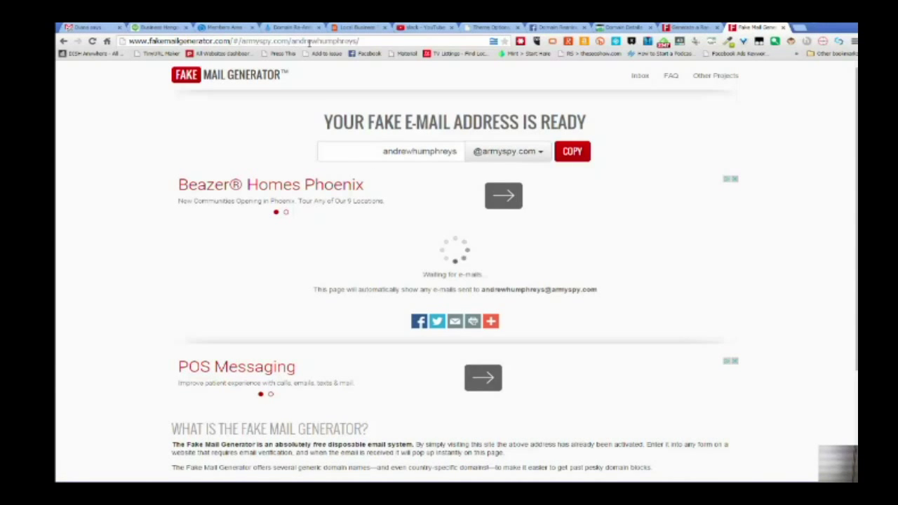
Rename the mailbox to 'ffank', copy its address, and go back to the fake identity
drag(379, 151, 461, 158)
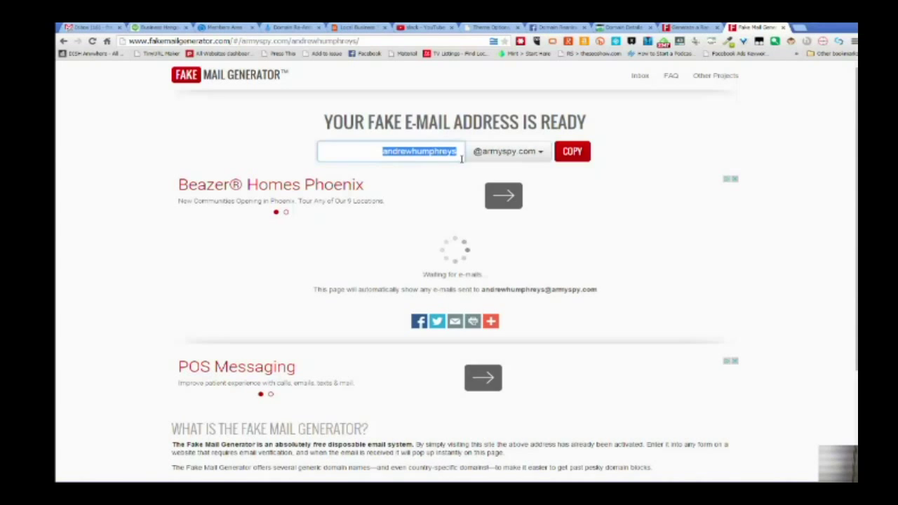
text(ff)
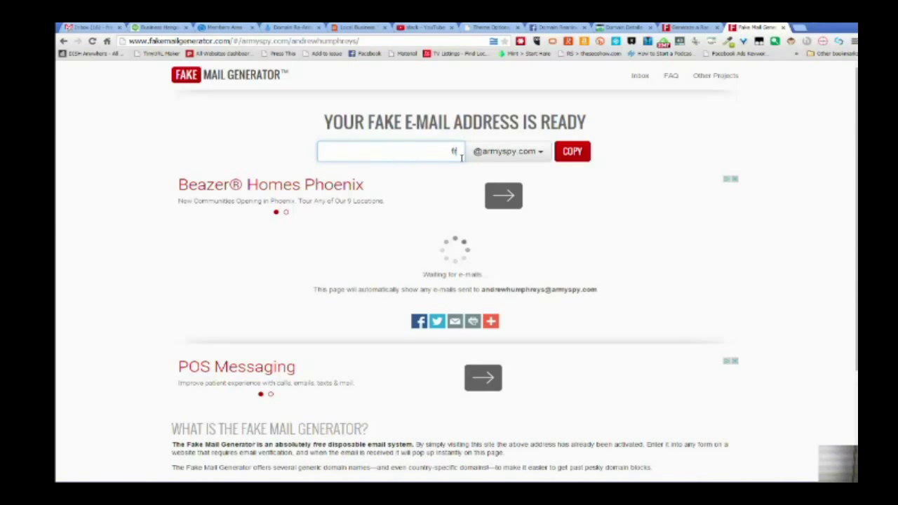
text(ank)
click(579, 150)
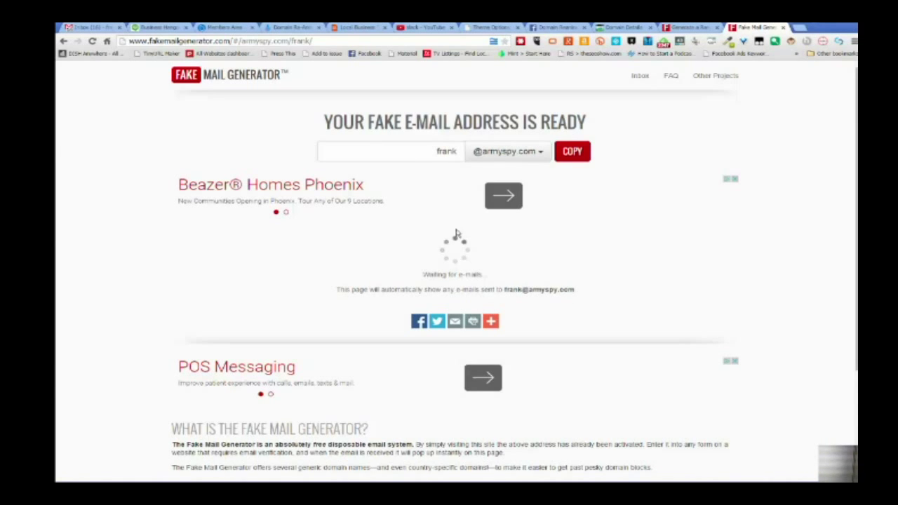
click(691, 28)
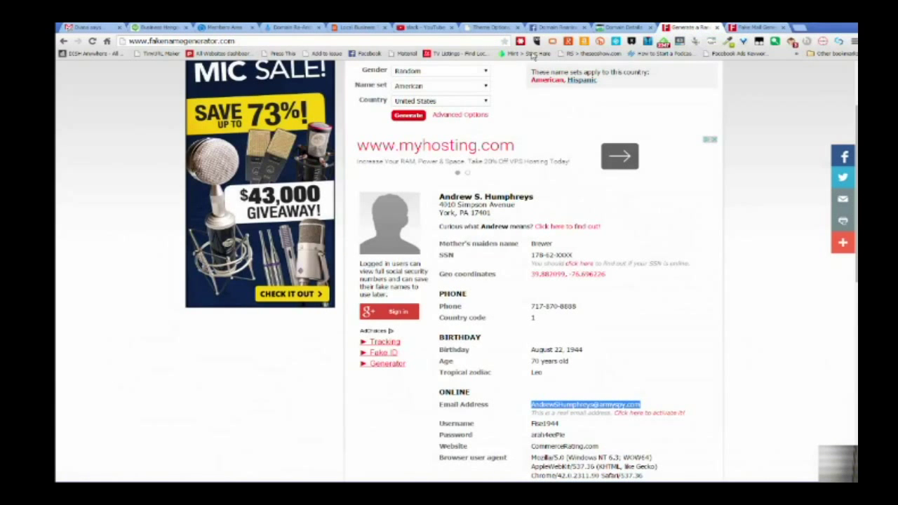
scroll(680, 284, up, 3)
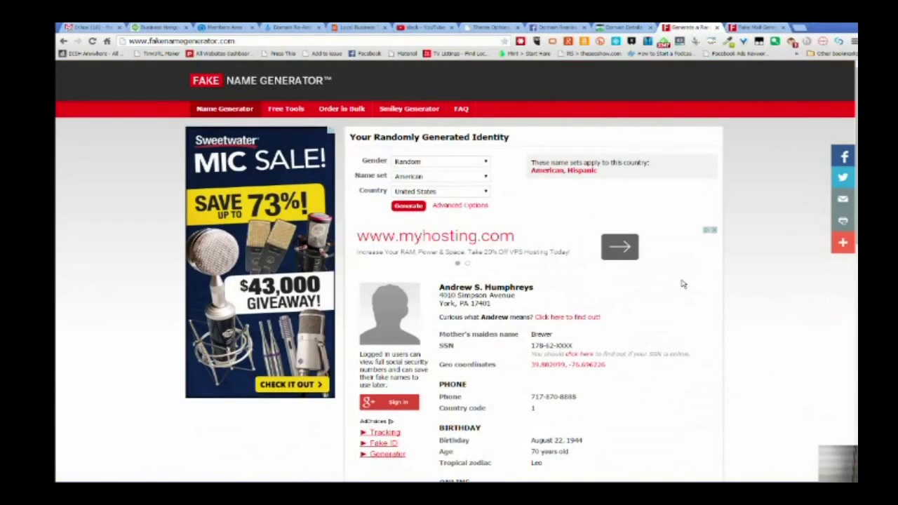
scroll(687, 235, down, 3)
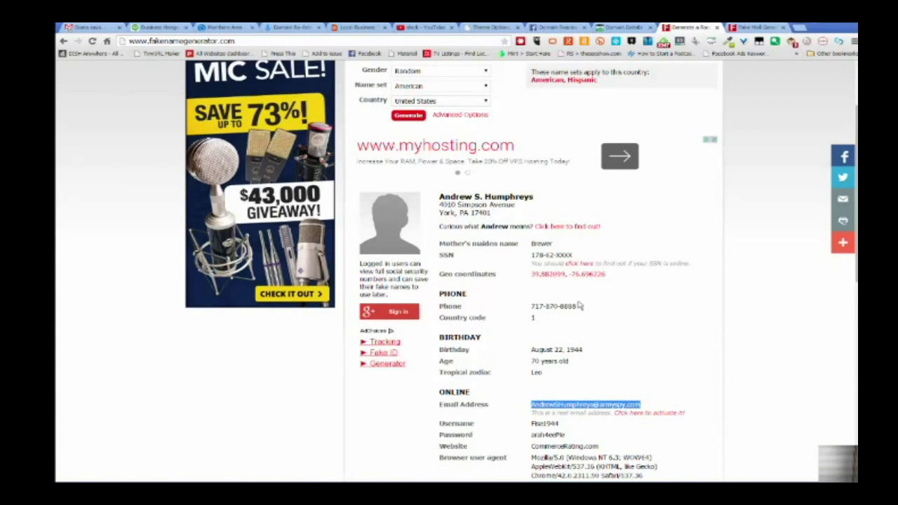
scroll(594, 296, down, 1)
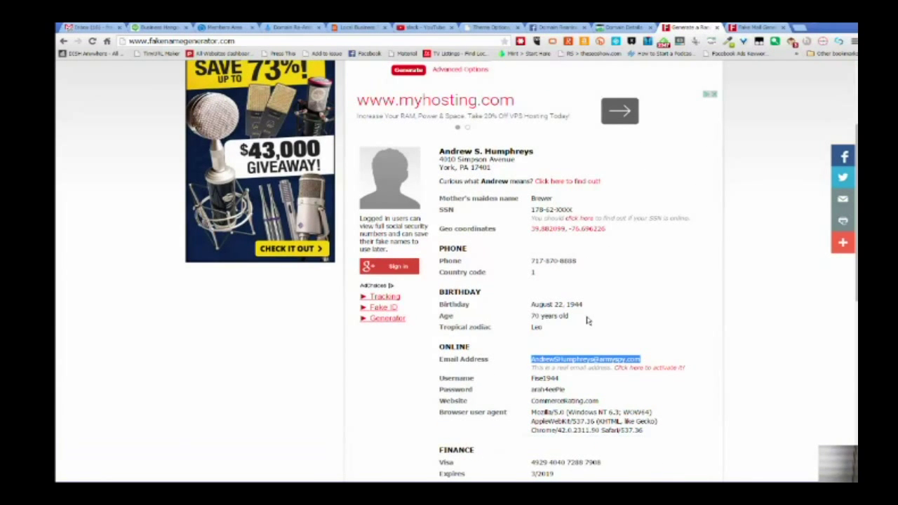
scroll(695, 294, down, 3)
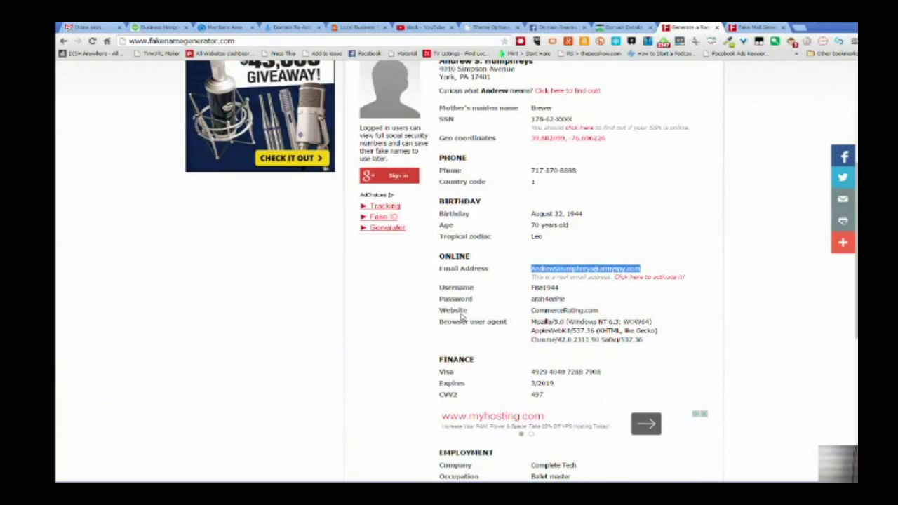
scroll(476, 304, down, 3)
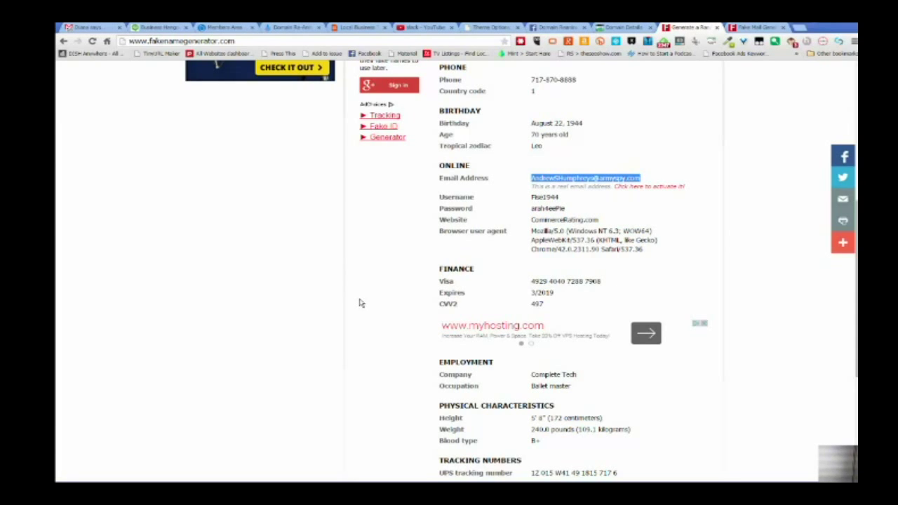
scroll(359, 303, down, 2)
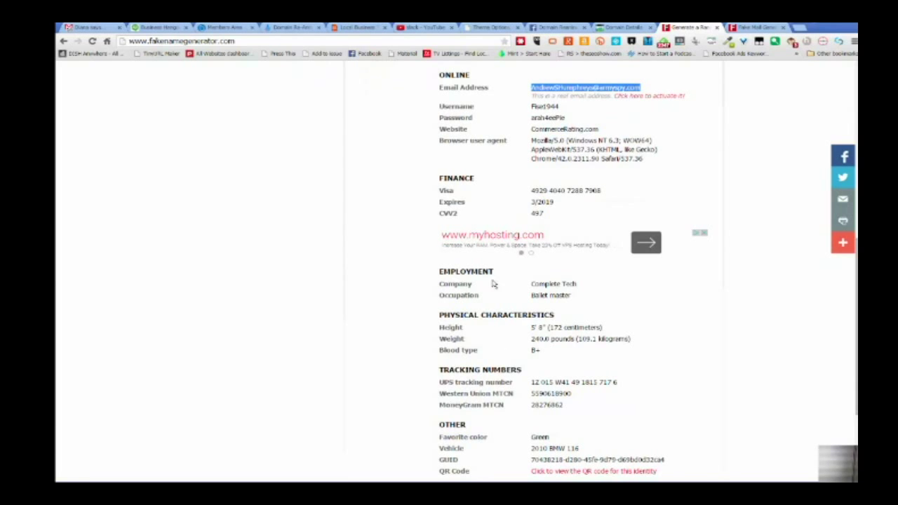
scroll(420, 251, down, 1)
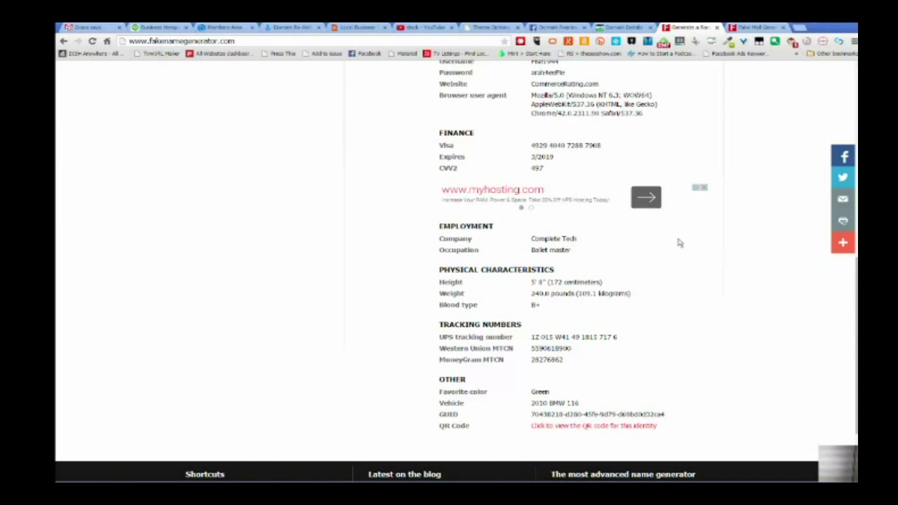
scroll(681, 245, down, 1)
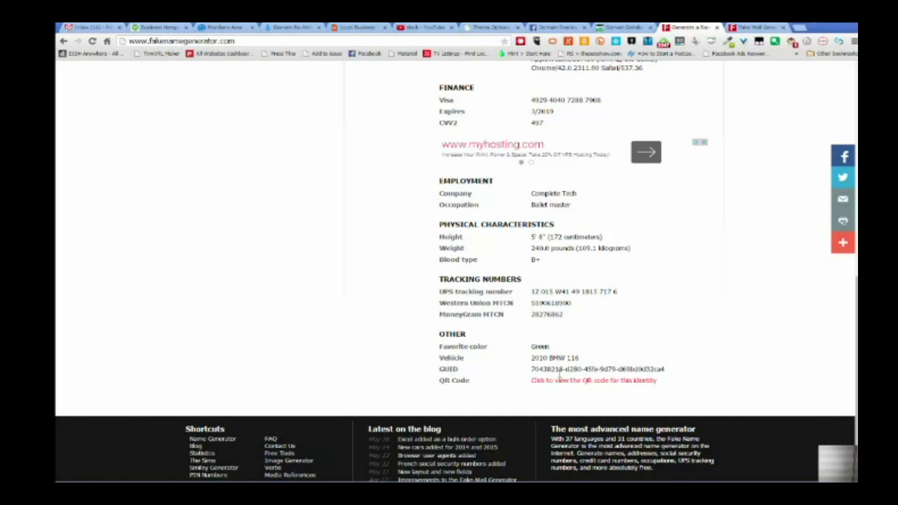
scroll(761, 302, up, 4)
scroll(763, 299, up, 5)
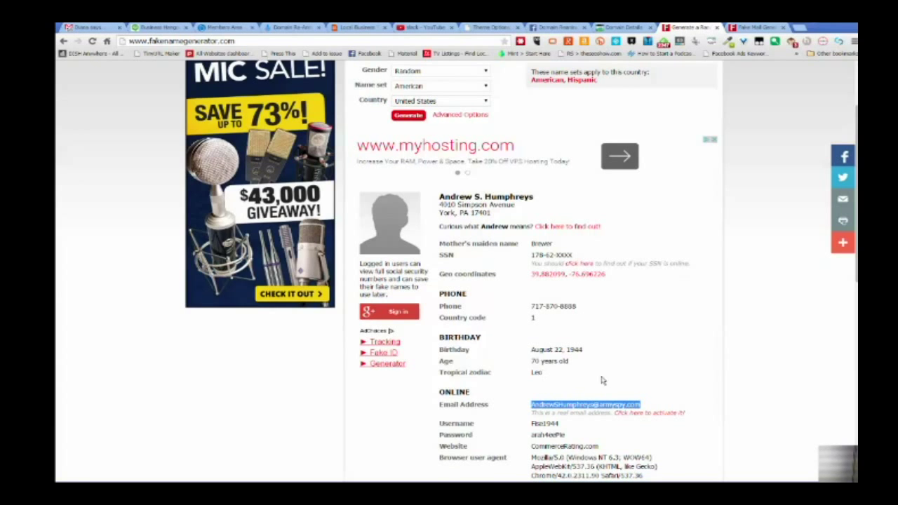
scroll(747, 385, up, 2)
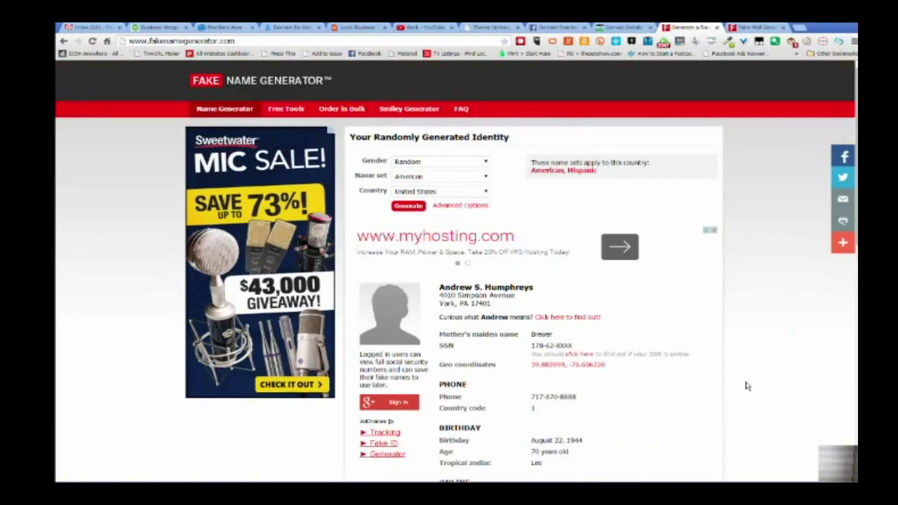
Generate a new identity with gender Female, country Hungary and the Hungarian name set
click(485, 164)
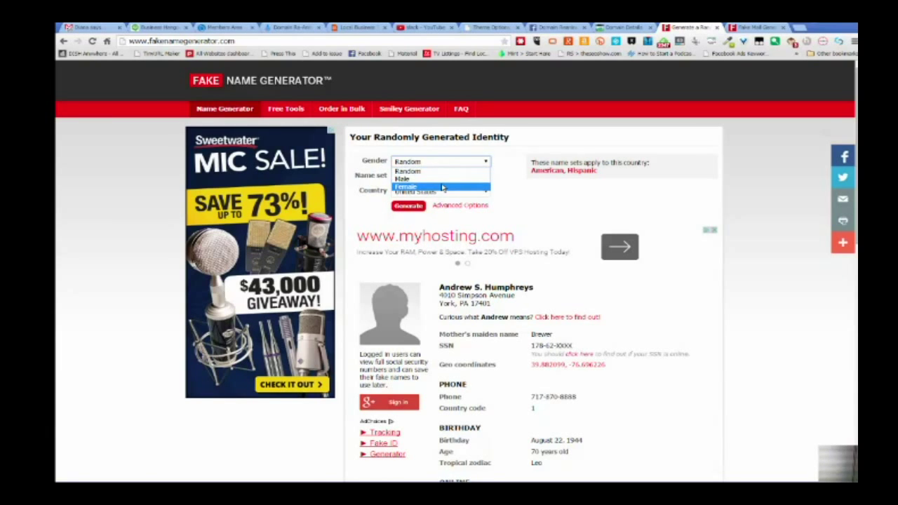
click(442, 187)
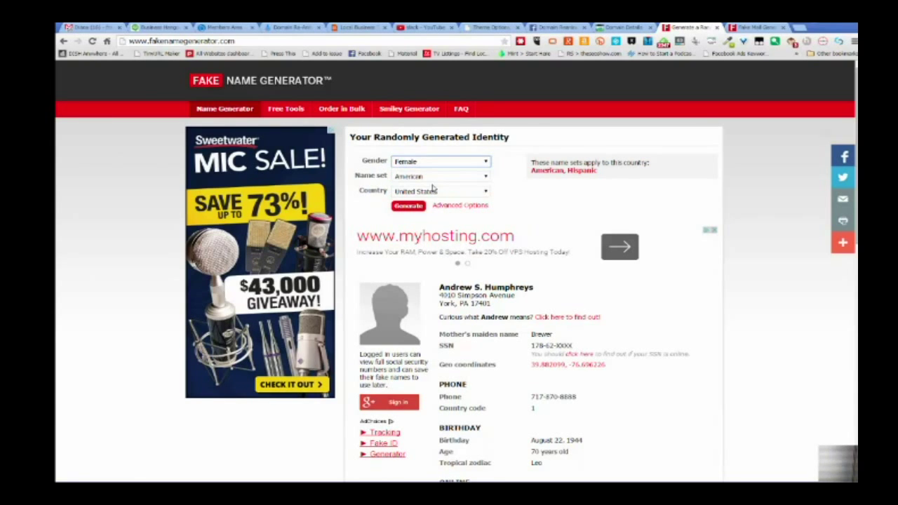
click(486, 192)
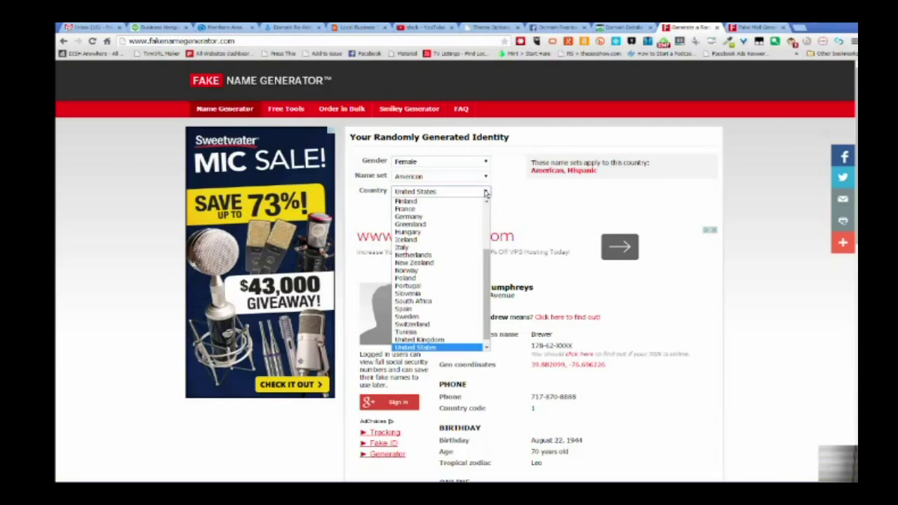
click(417, 232)
click(475, 176)
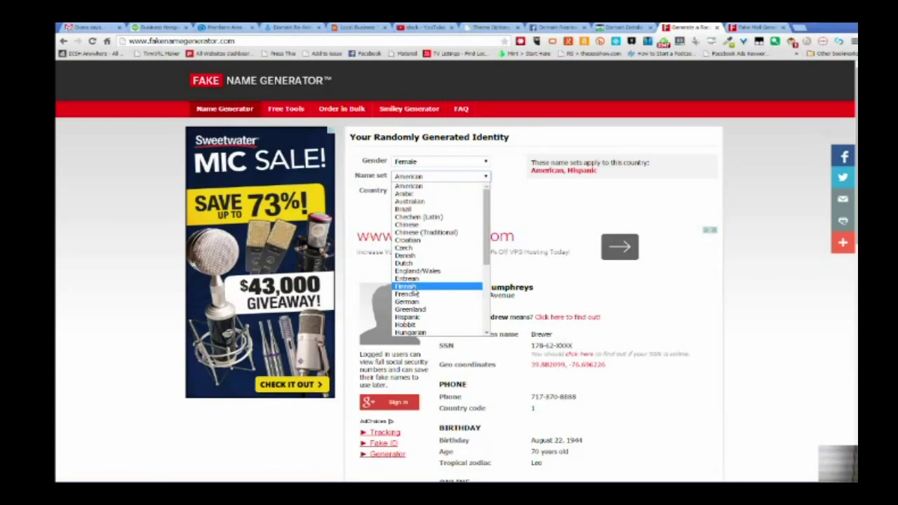
click(421, 333)
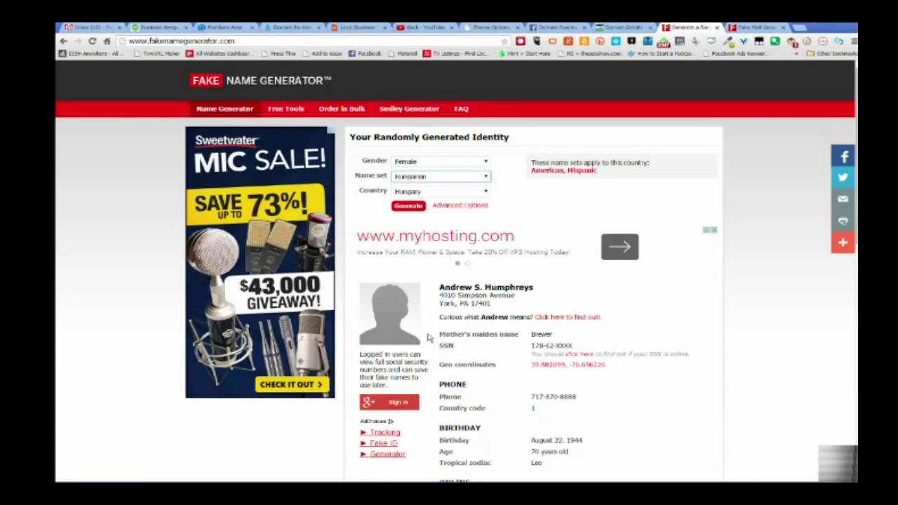
click(421, 209)
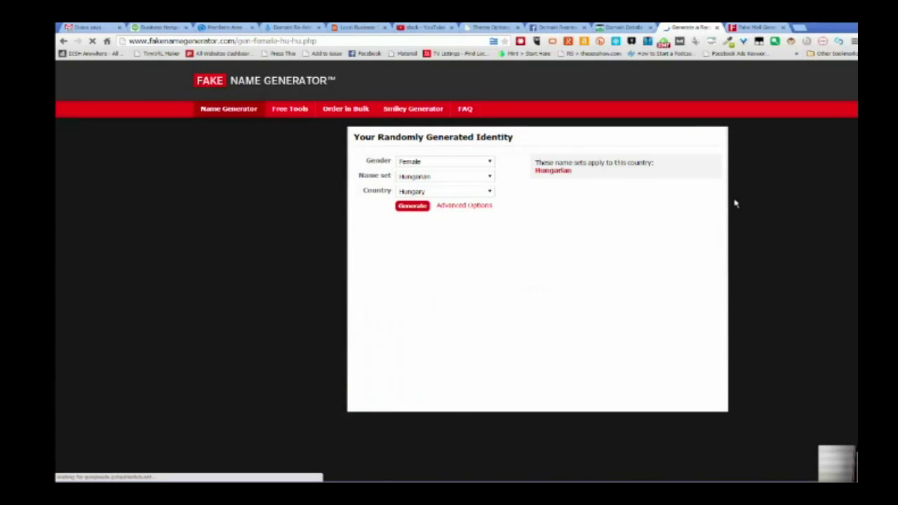
Review the generated Hungarian identity's address, phone, birthday, online and MasterCard details
scroll(693, 215, down, 1)
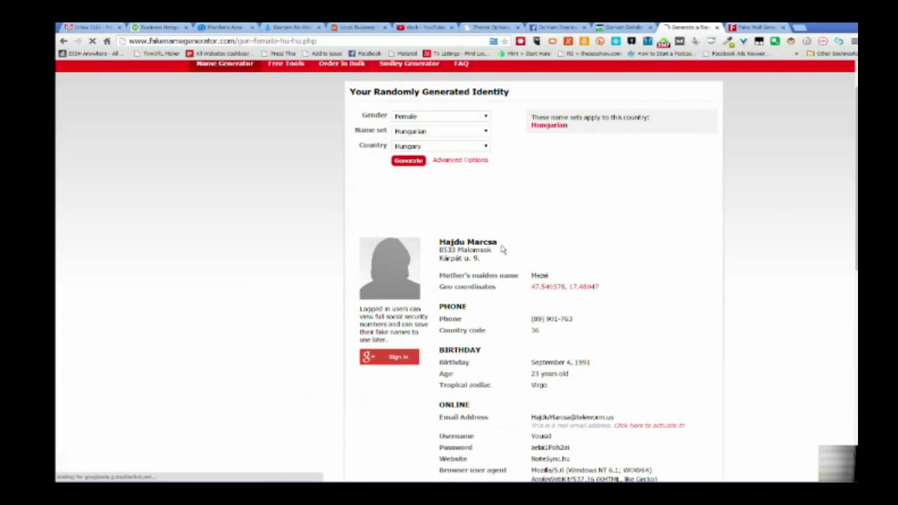
scroll(491, 288, down, 1)
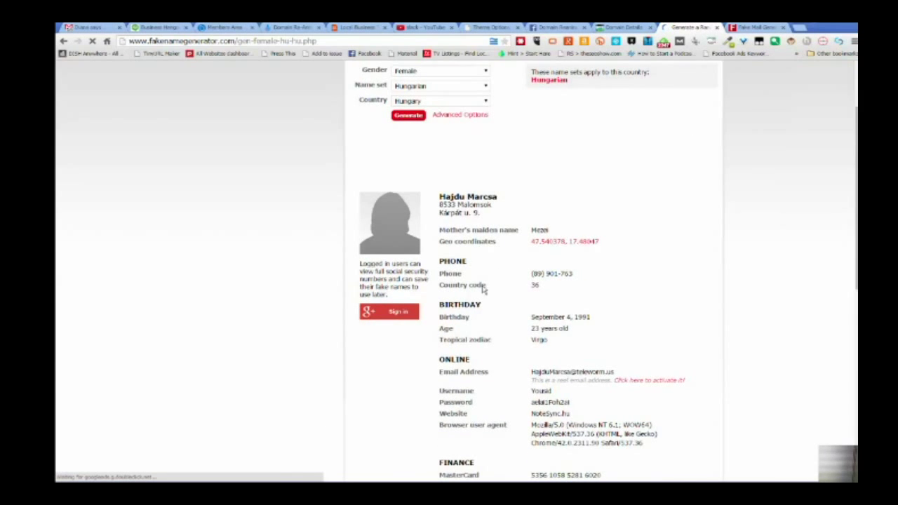
scroll(582, 308, down, 1)
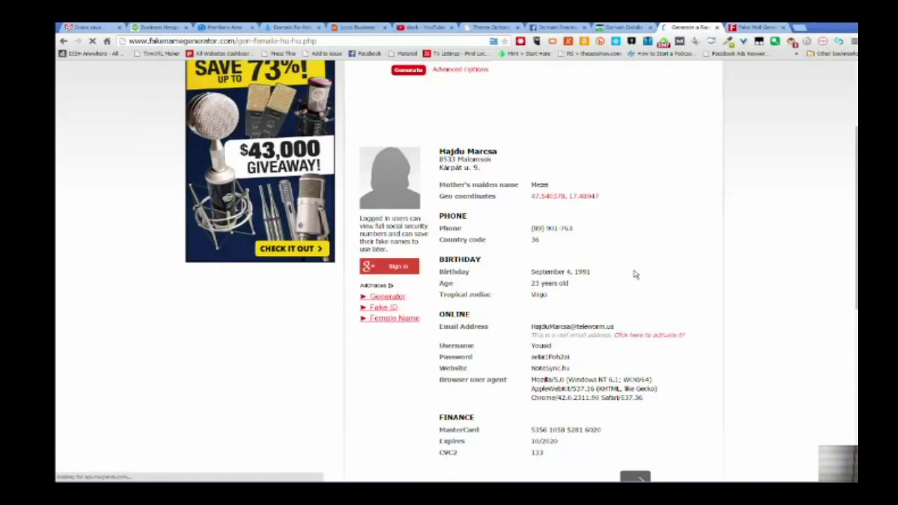
click(775, 28)
Close the Fake Mail Generator page and return to the GoDaddy domain contacts
click(783, 27)
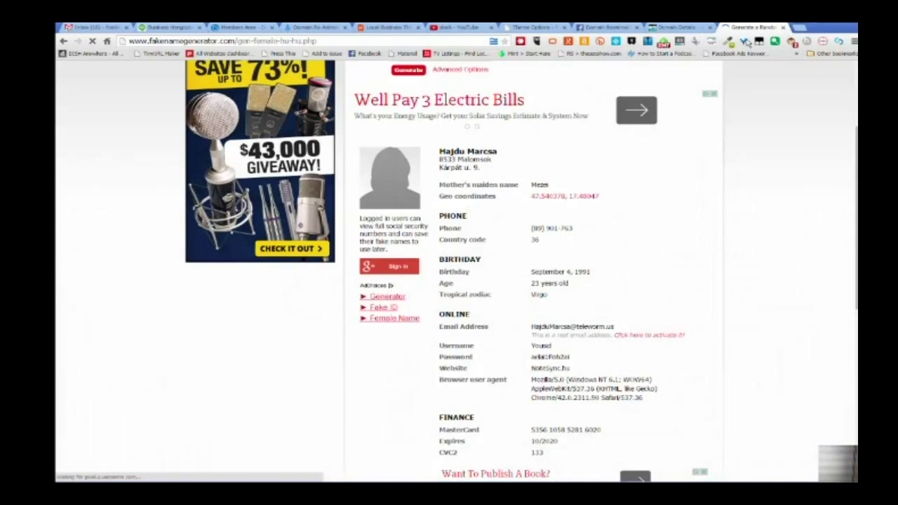
click(677, 28)
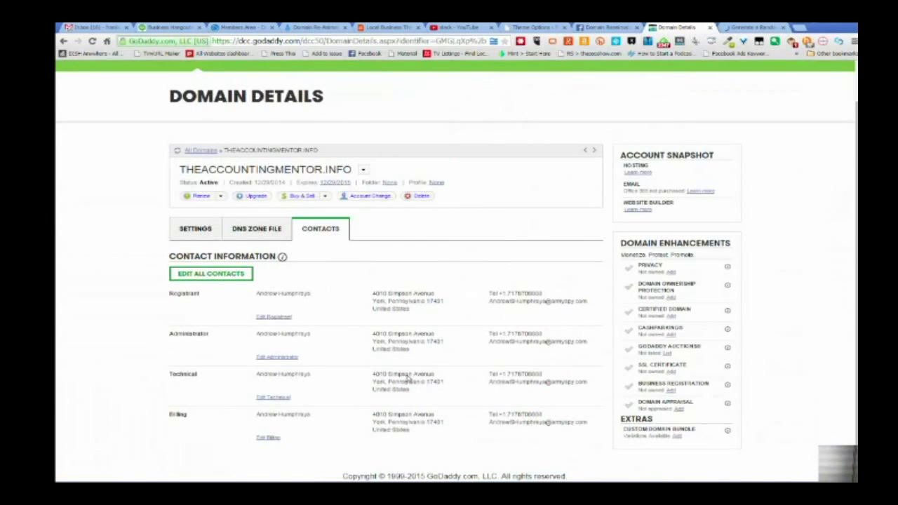